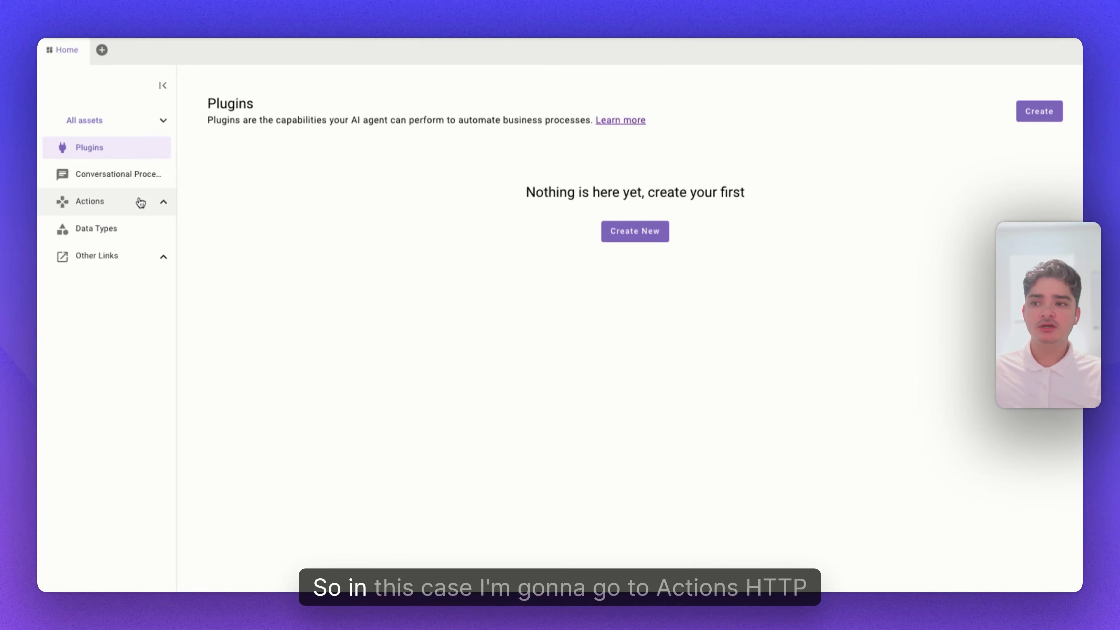
Go to HTTP Actions and start creating a new object of type HTTP Action.
click(164, 205)
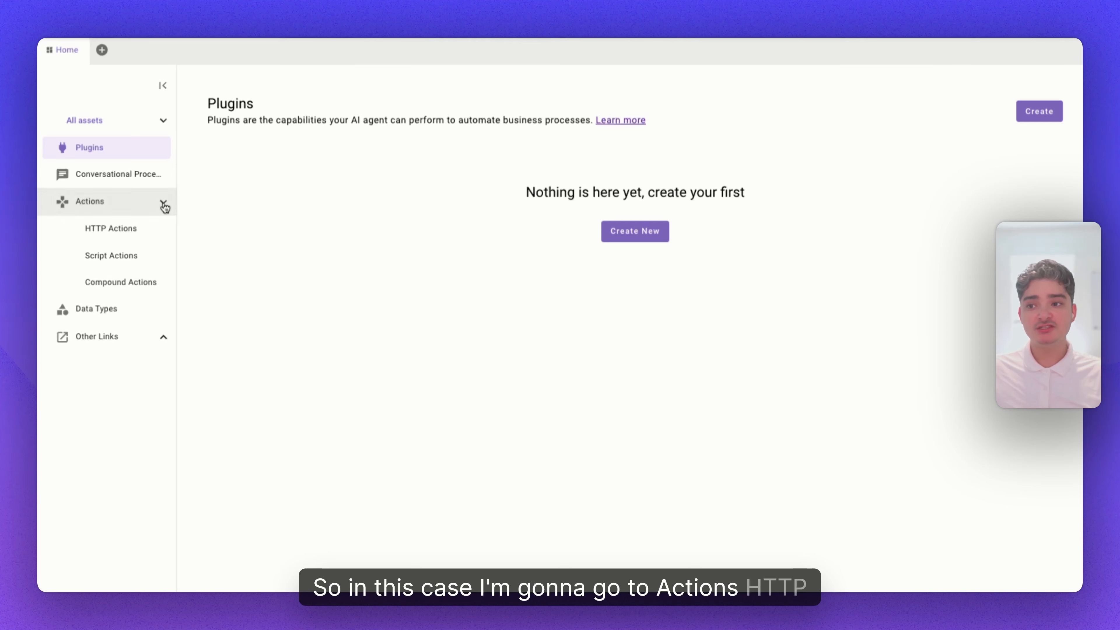
click(147, 230)
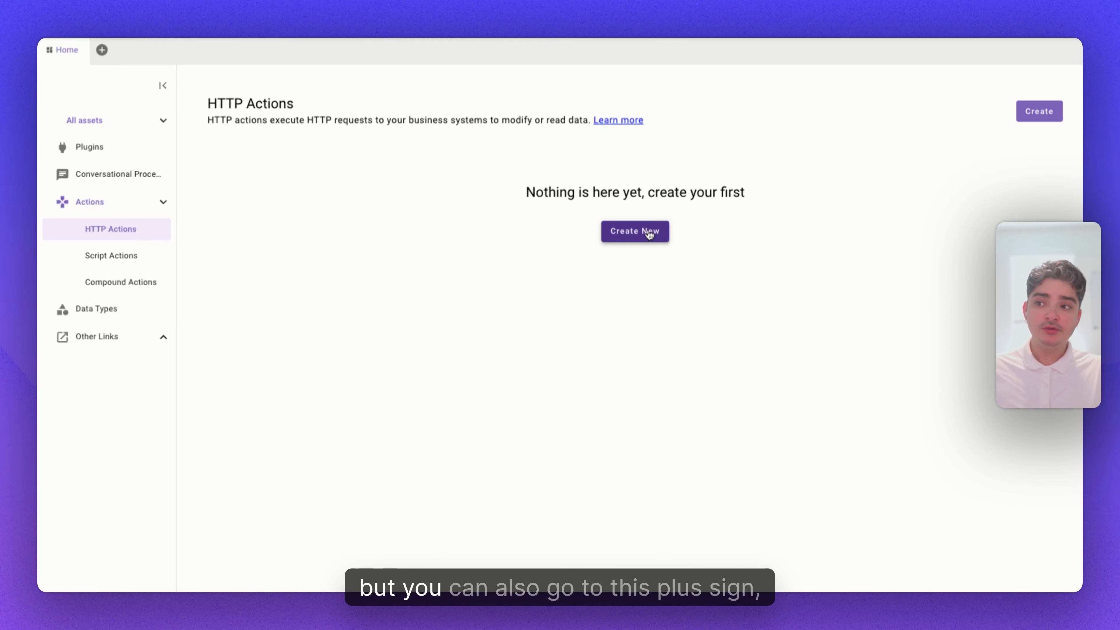
click(102, 50)
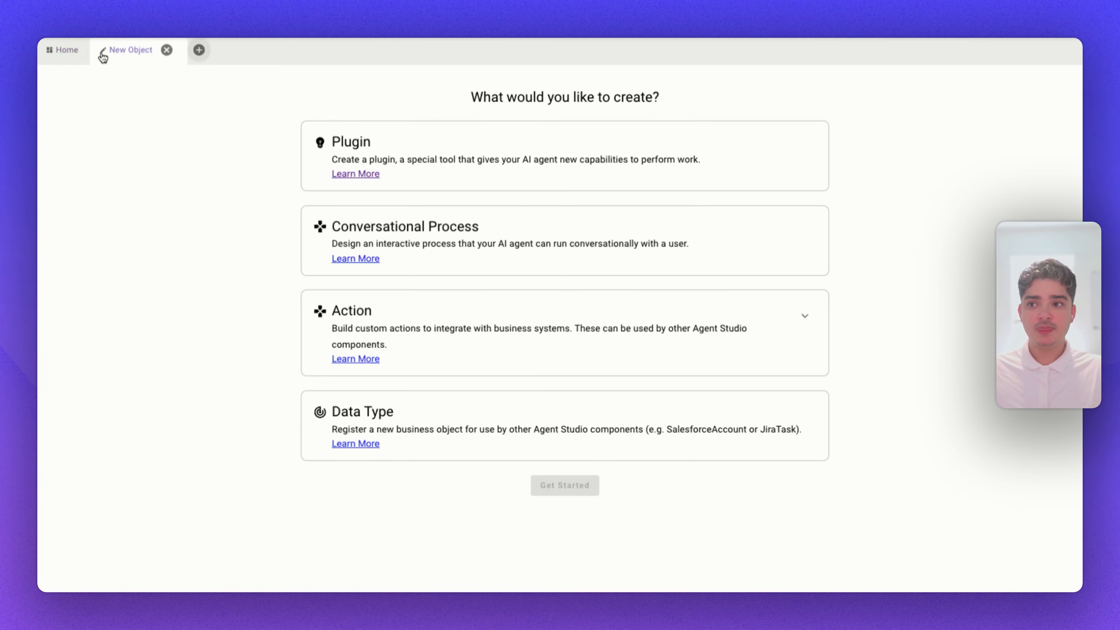
click(806, 316)
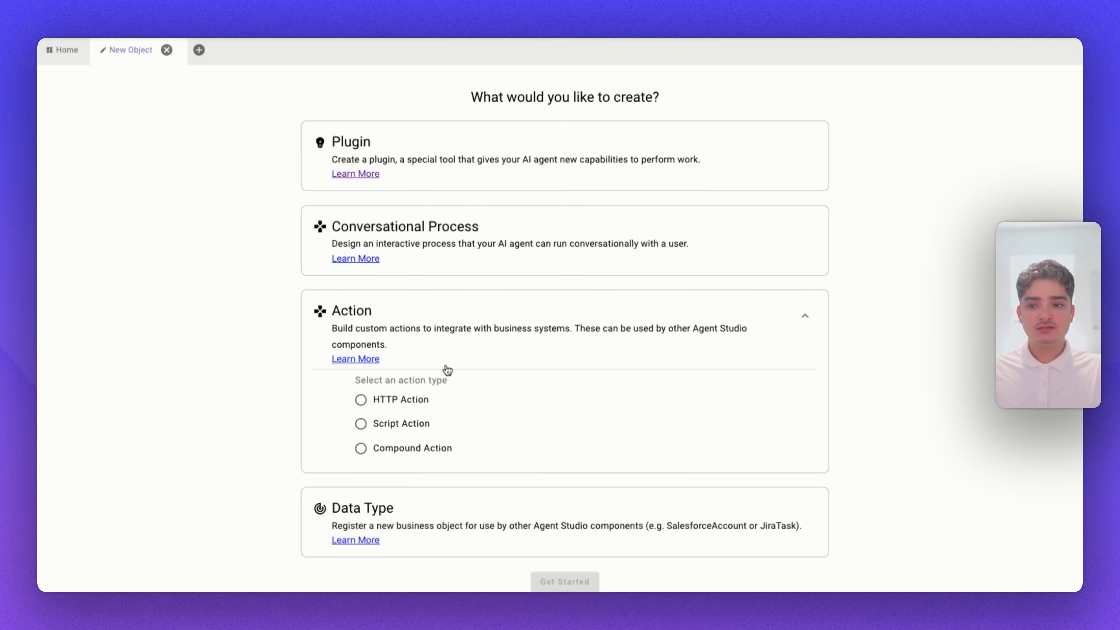
click(360, 400)
scroll(507, 486, down, 1)
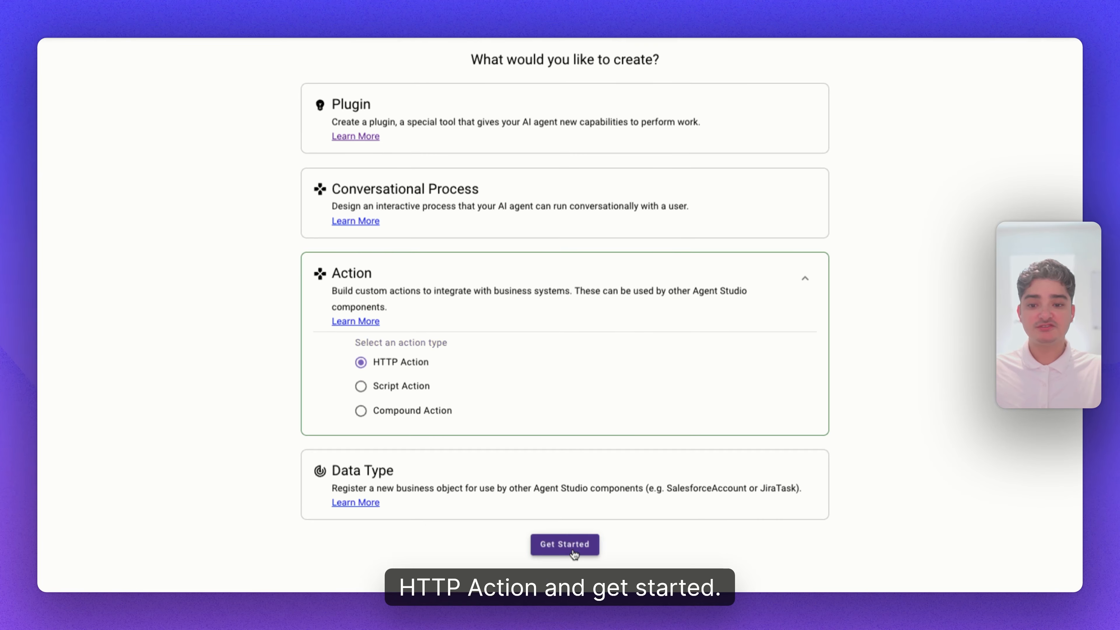
click(573, 552)
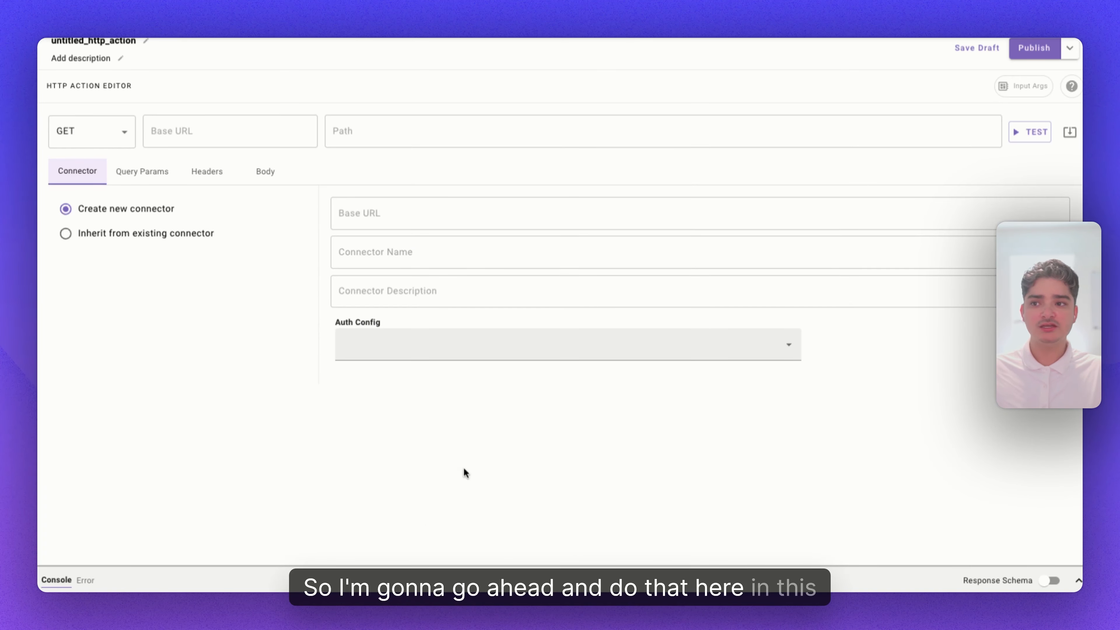
Rename the action get_mw_pto_balance.
scroll(294, 348, up, 1)
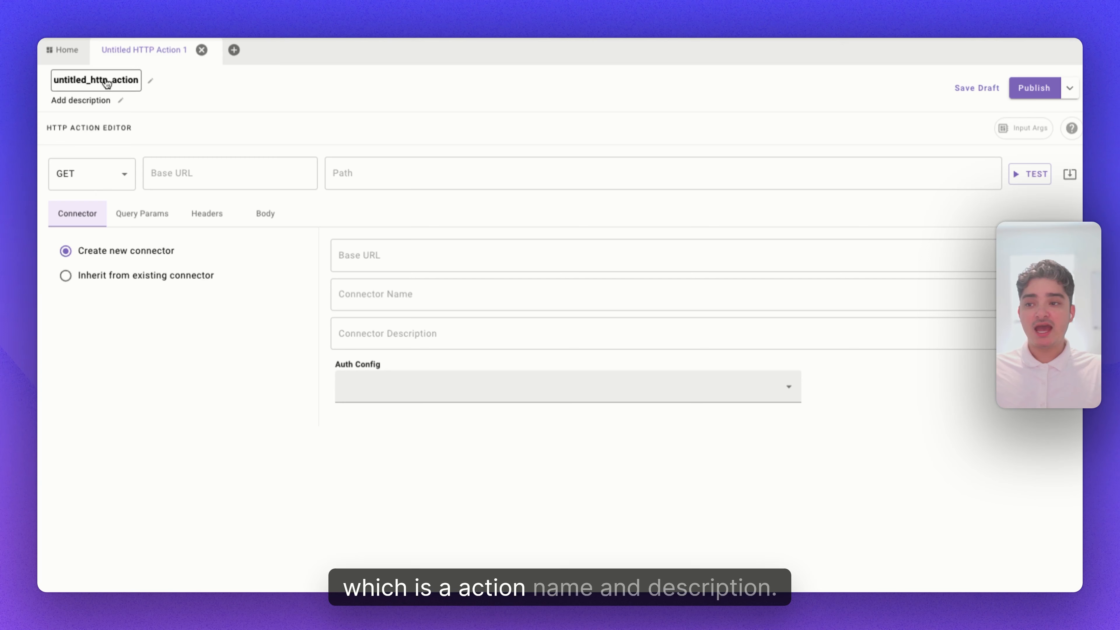
click(79, 84)
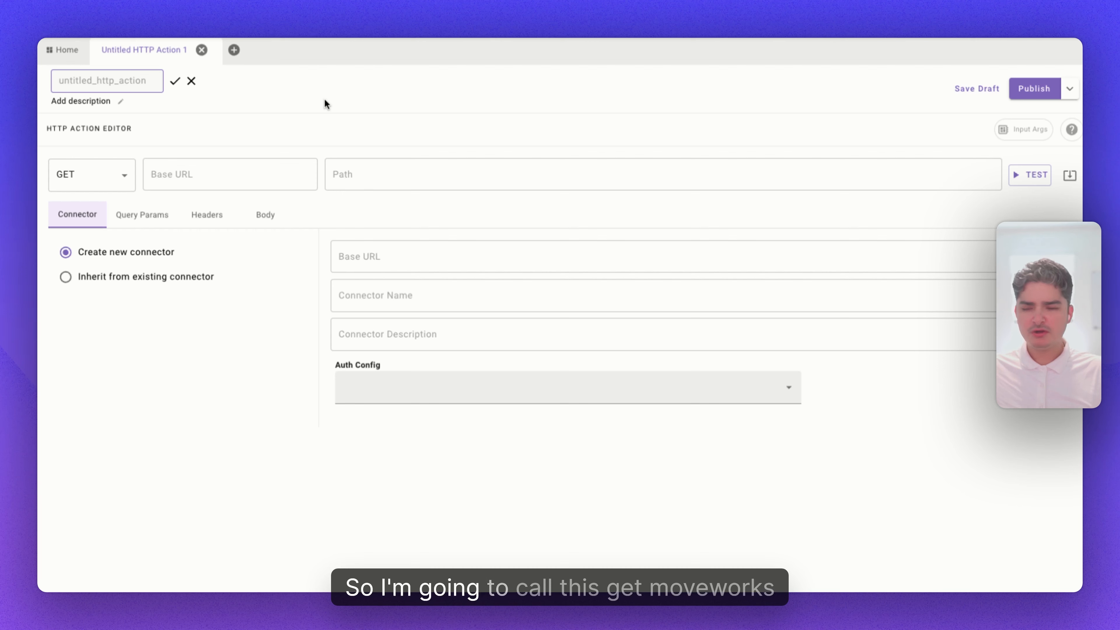
text(get_mw_pto_)
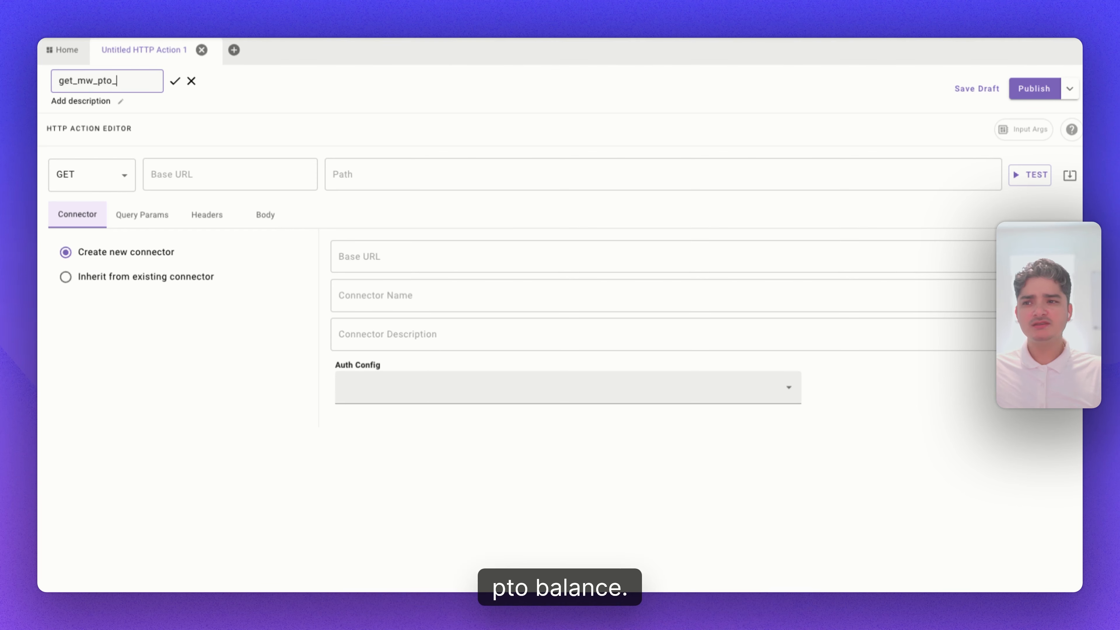
text(balance)
key(Return)
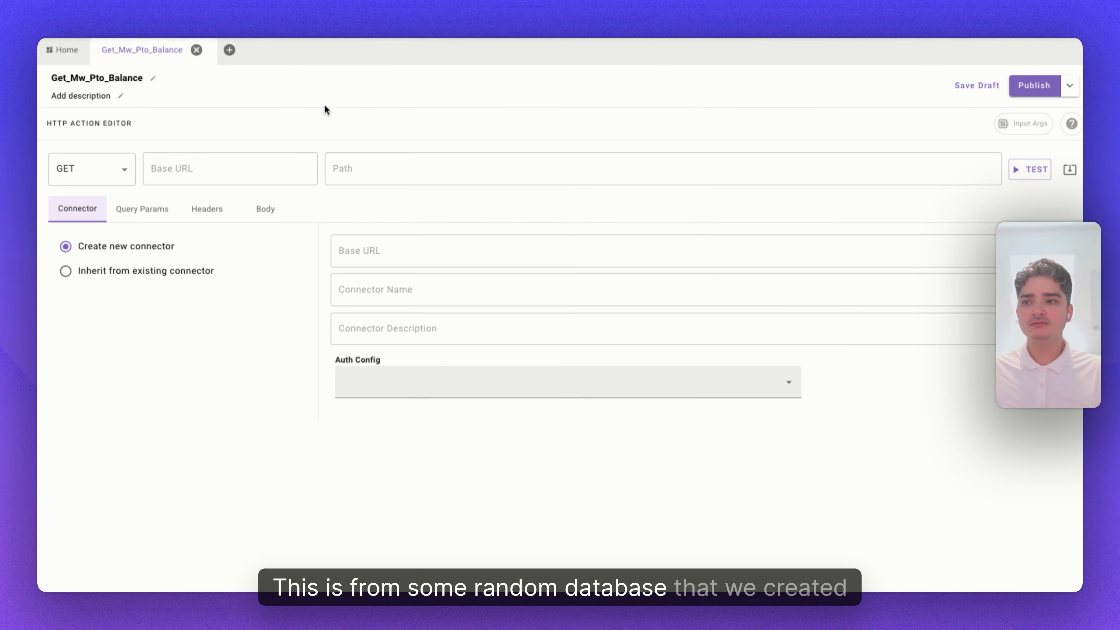
Add the action description "Fetches the user pto balance".
click(95, 97)
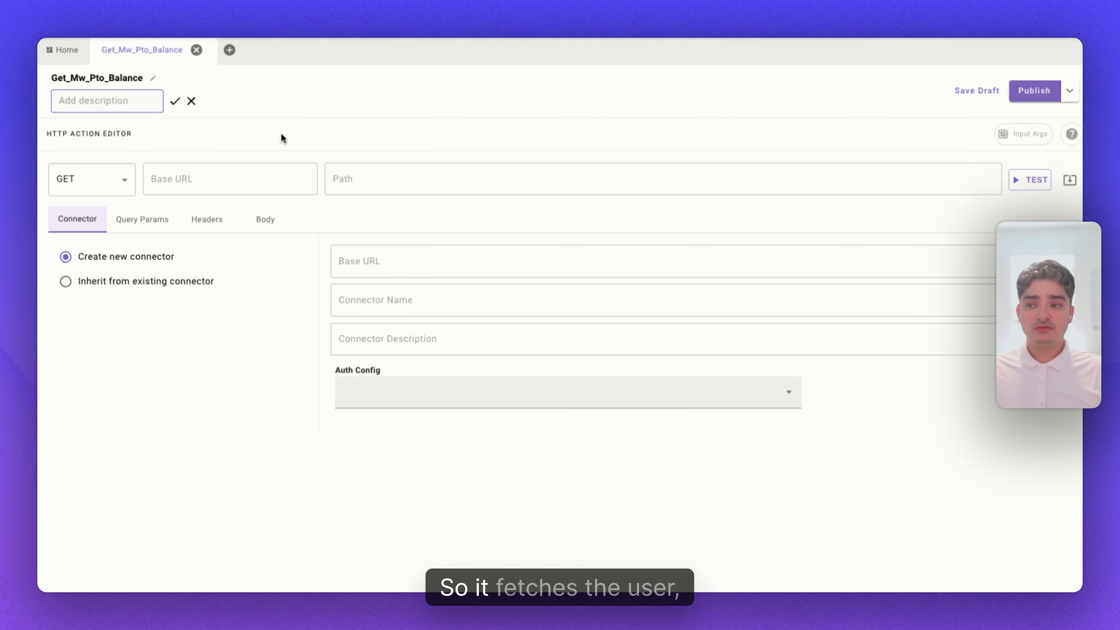
text(Fetches the user pto balance)
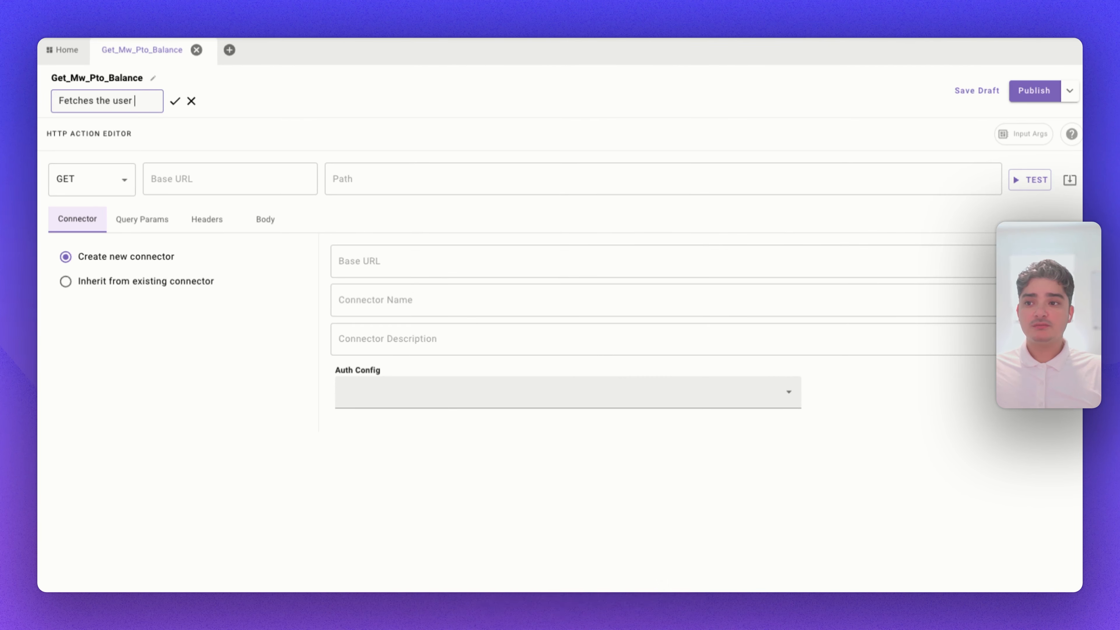
key(Return)
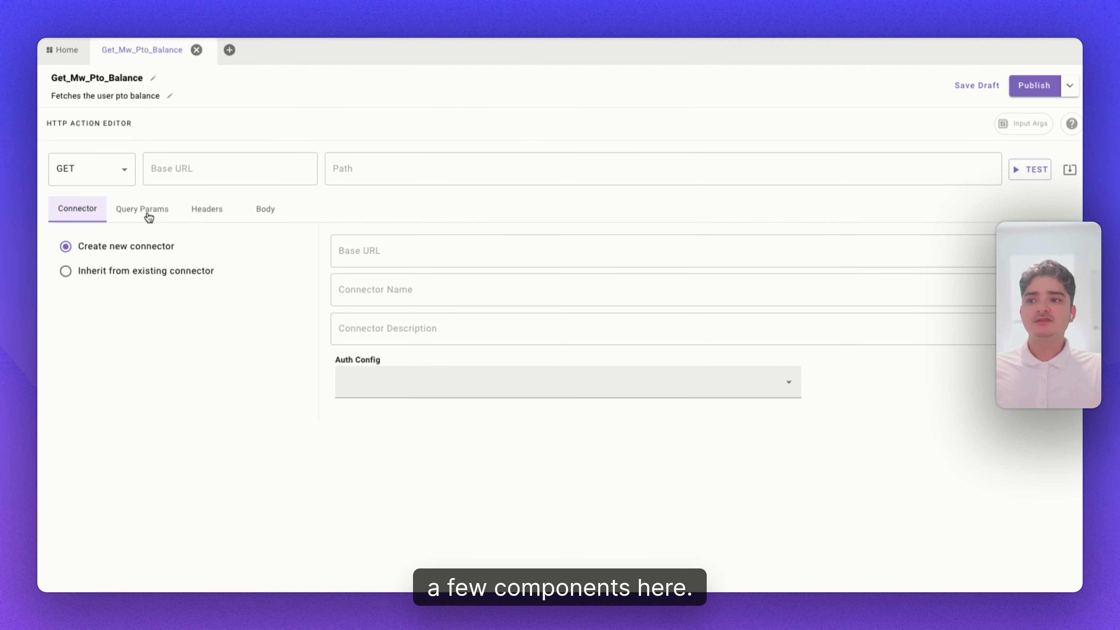
click(126, 173)
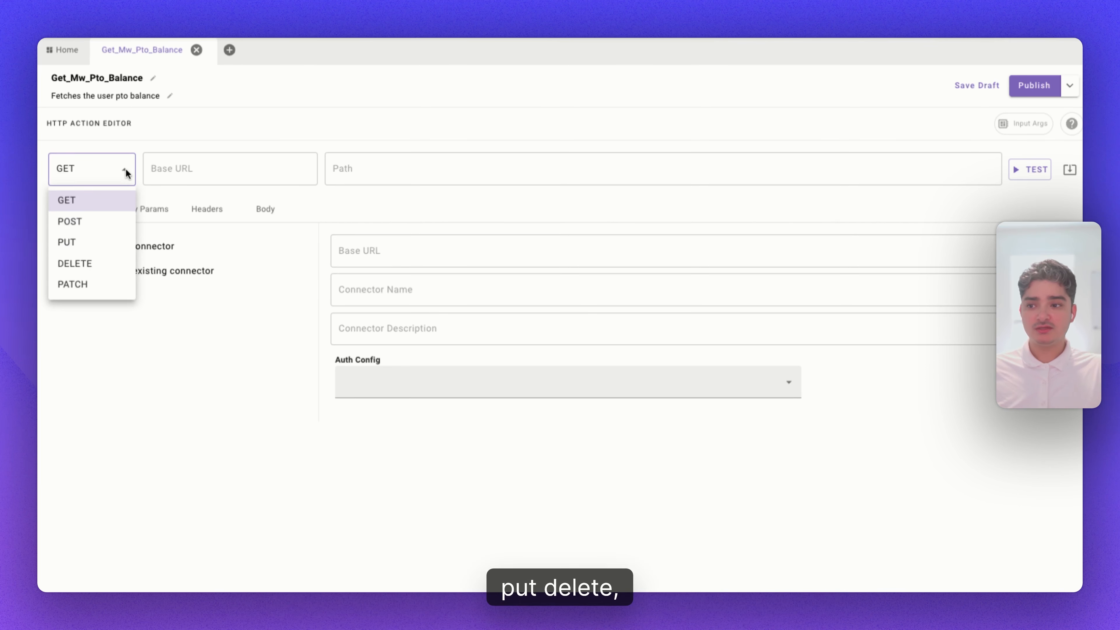
click(210, 166)
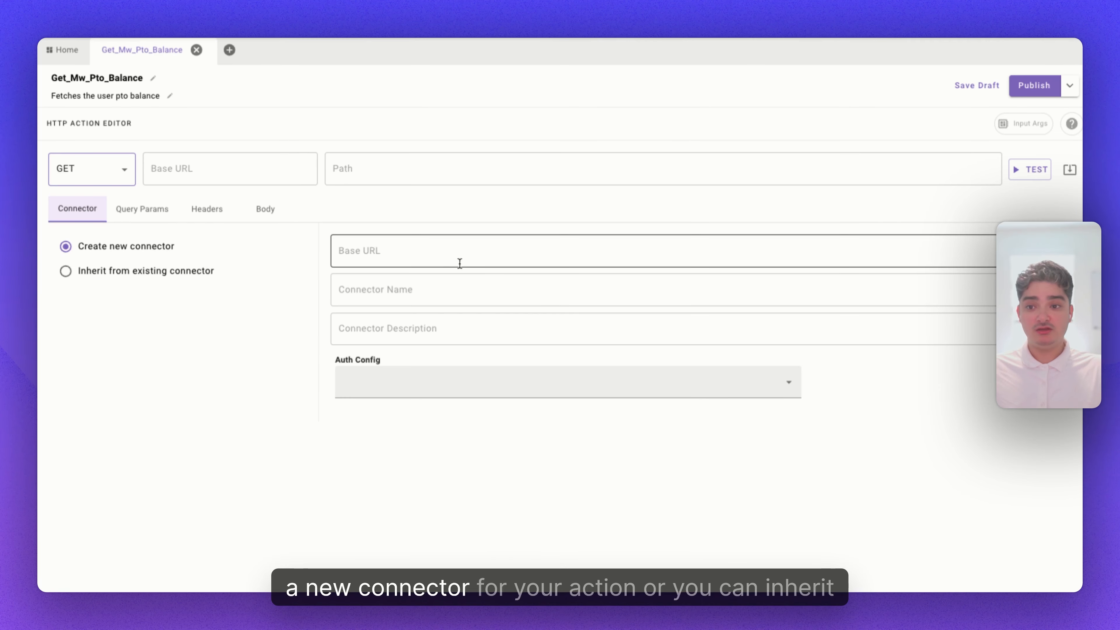
click(99, 273)
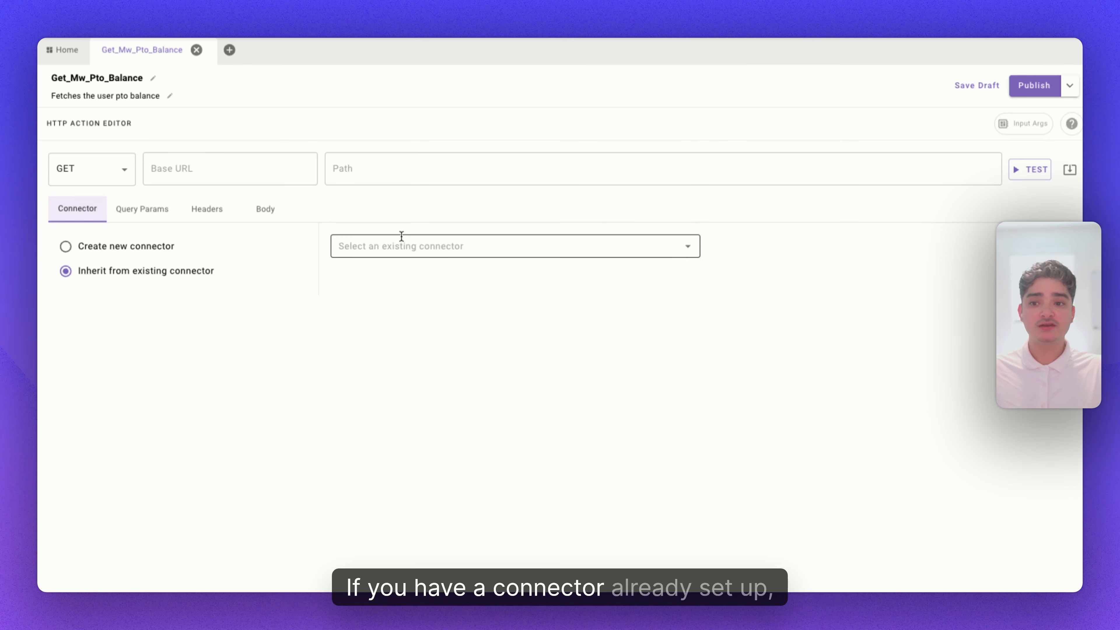
click(687, 247)
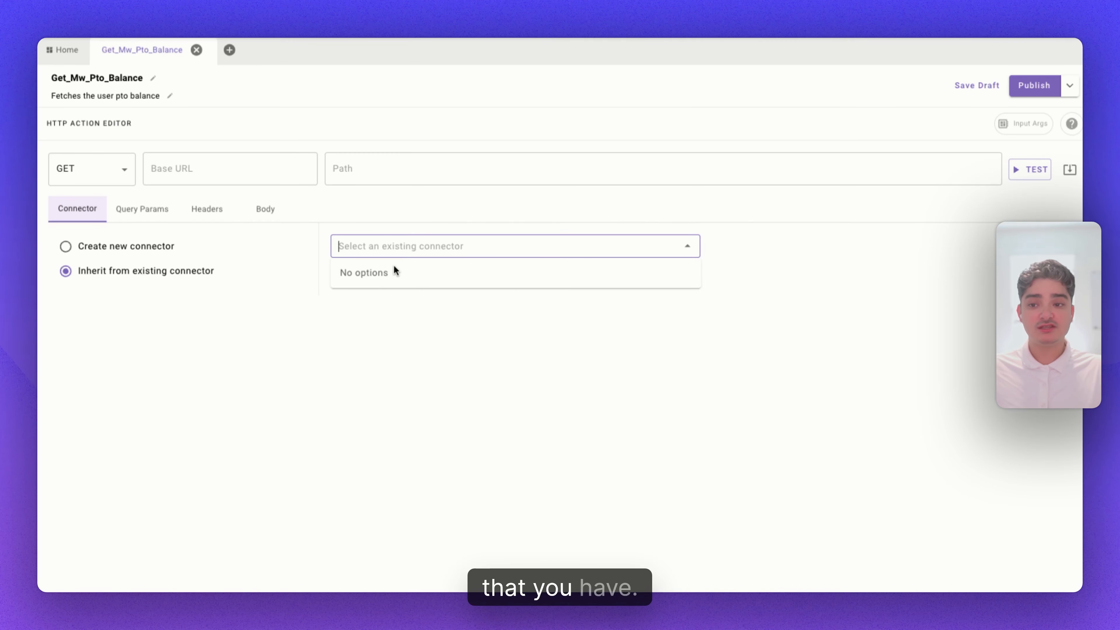
click(83, 248)
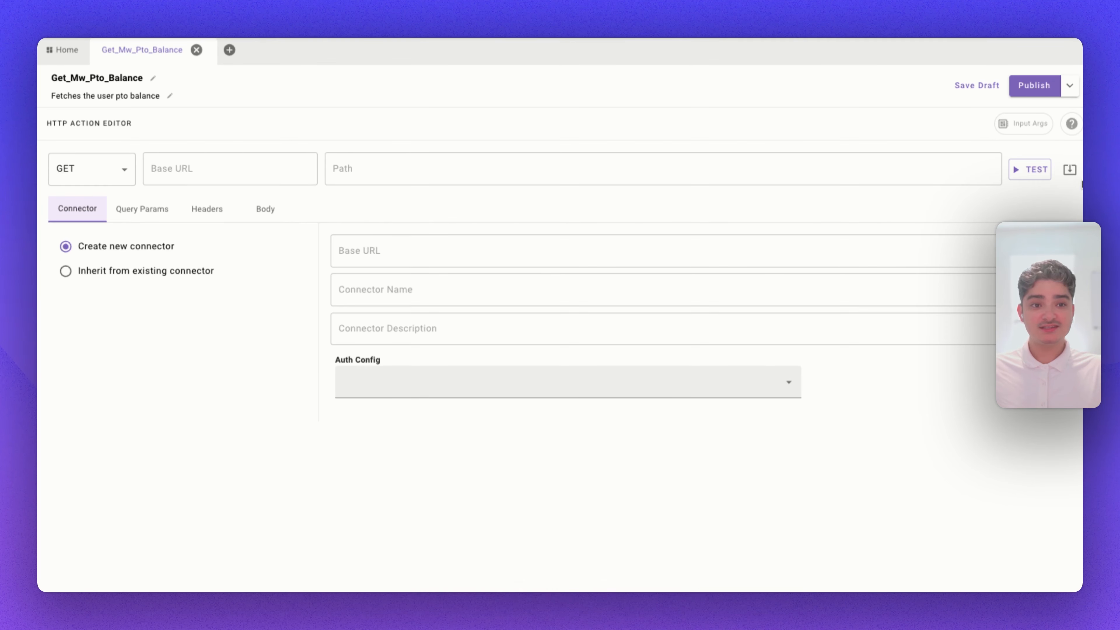
Import the request from a pasted cURL command for the getPTOBalanceByType endpoint.
click(1070, 170)
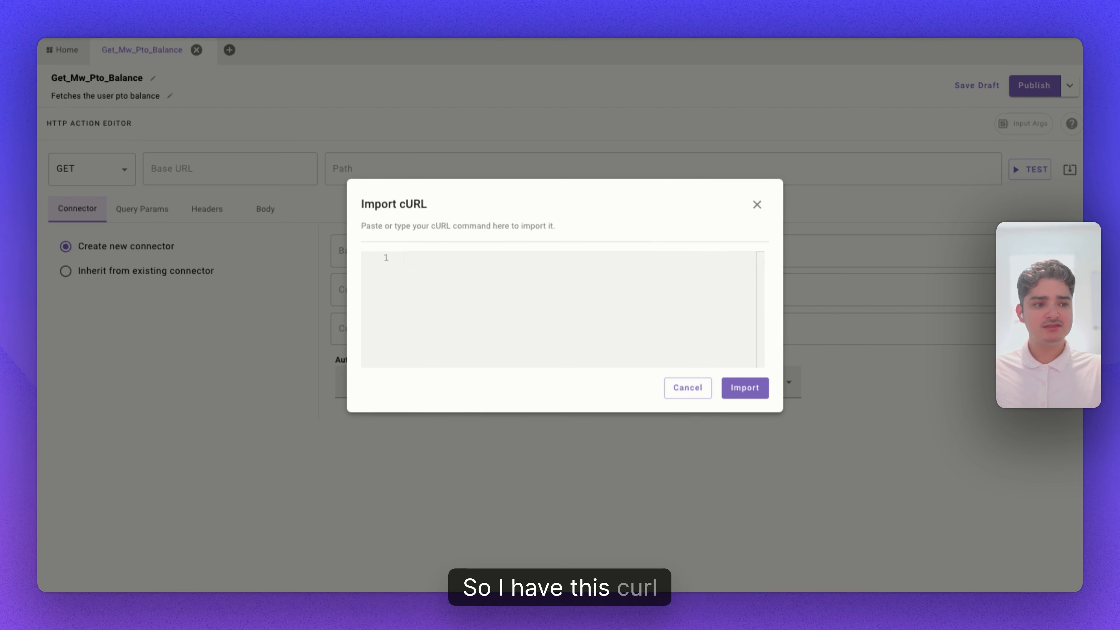
key(super+v)
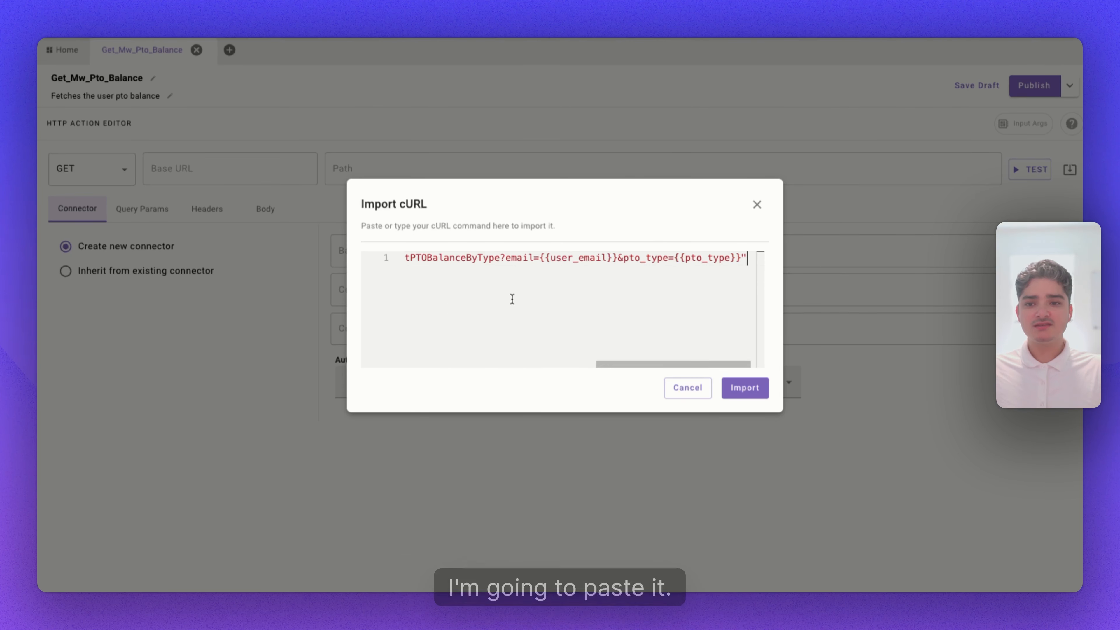
key(super+a)
key(Left)
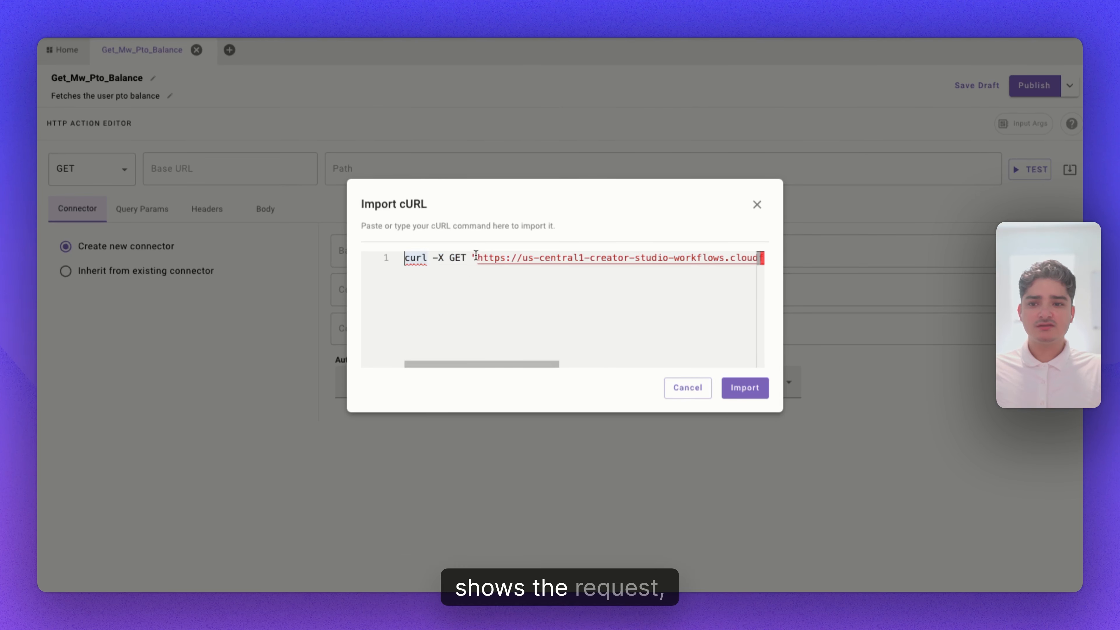
drag(476, 255, 741, 257)
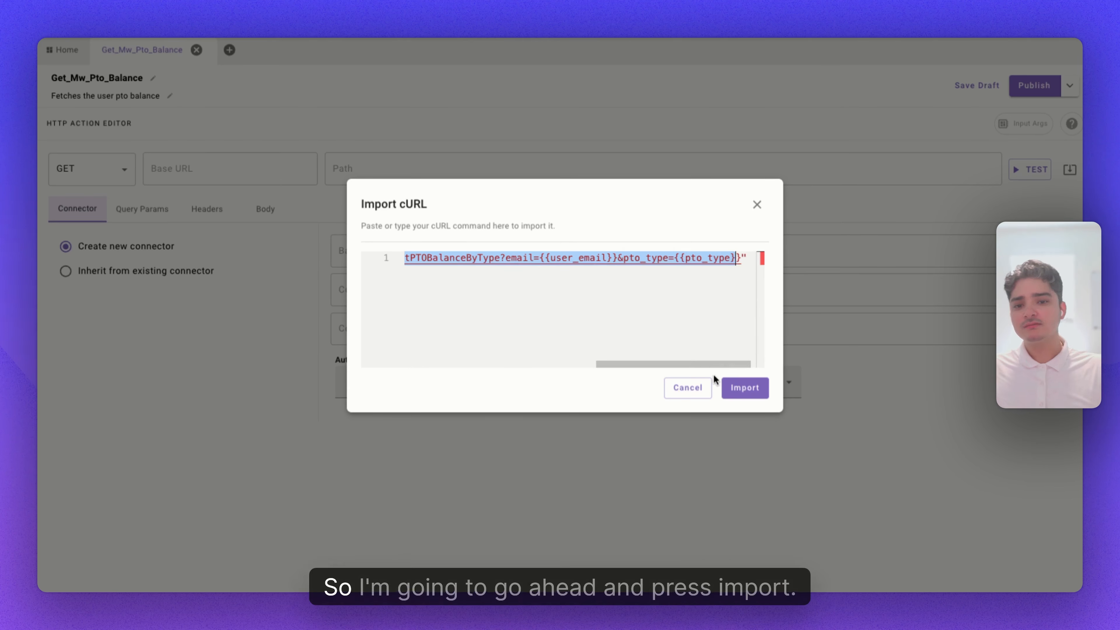
click(745, 388)
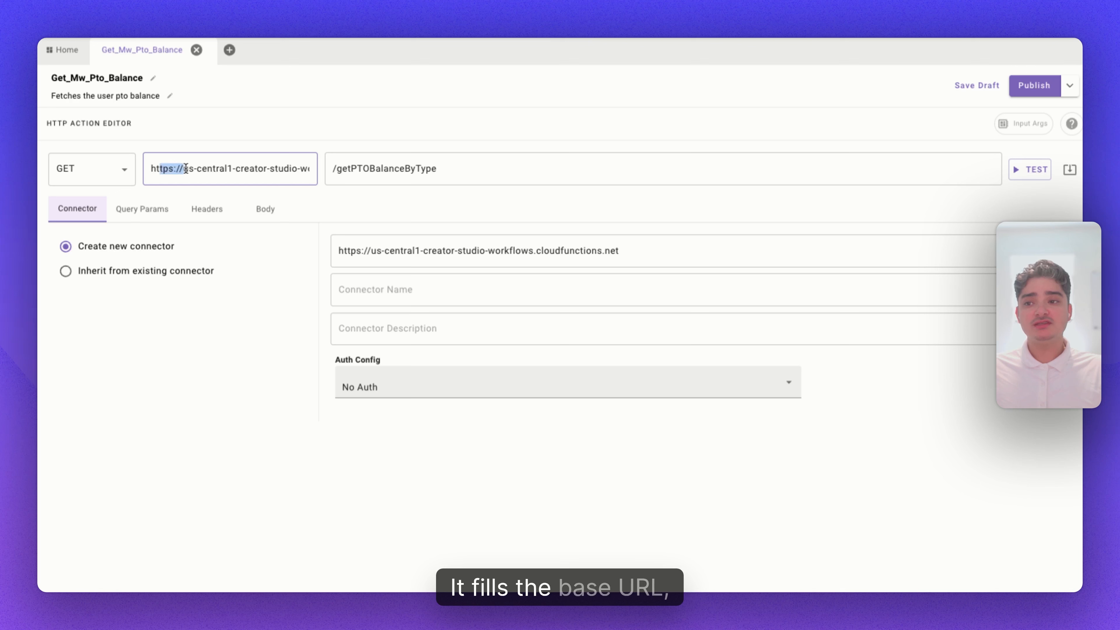
Name the new connector mw_purple_connector.
drag(185, 169, 444, 168)
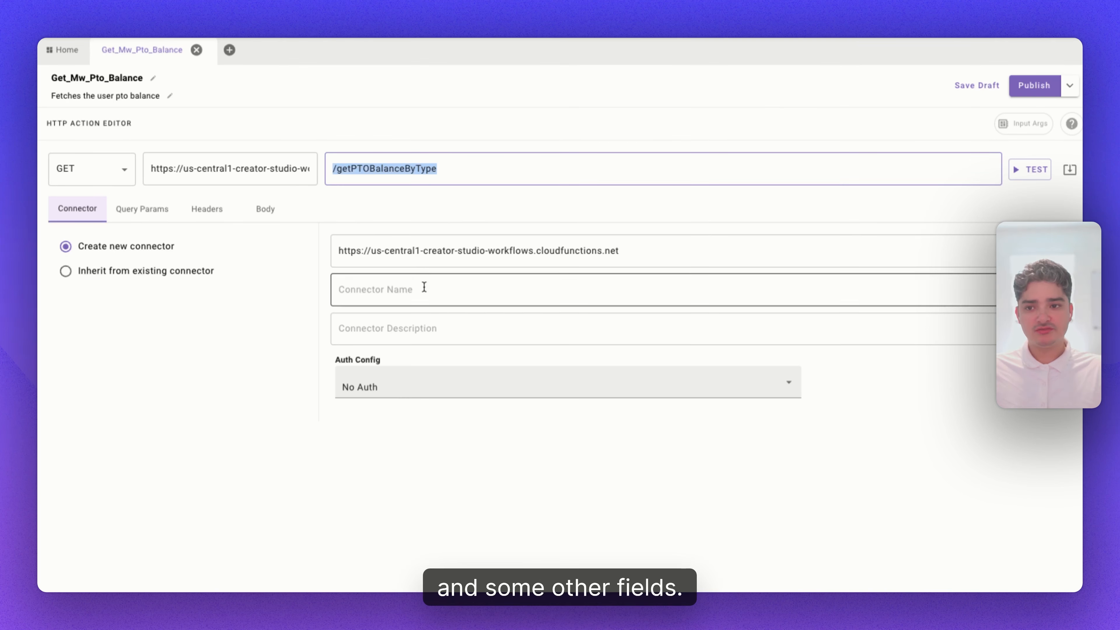
click(422, 297)
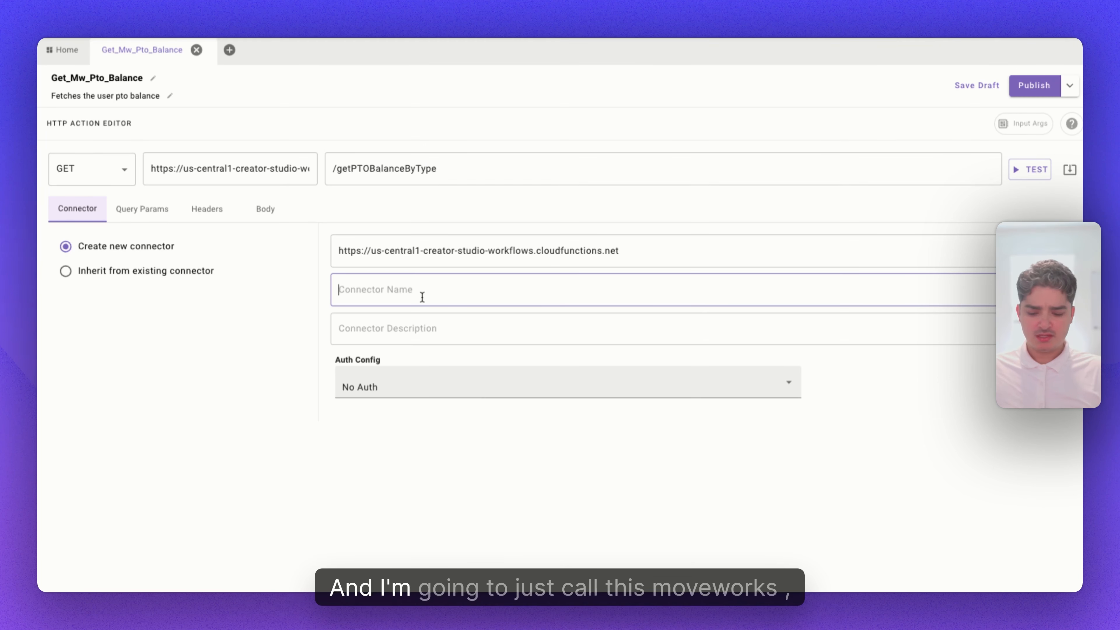
text(mw_p)
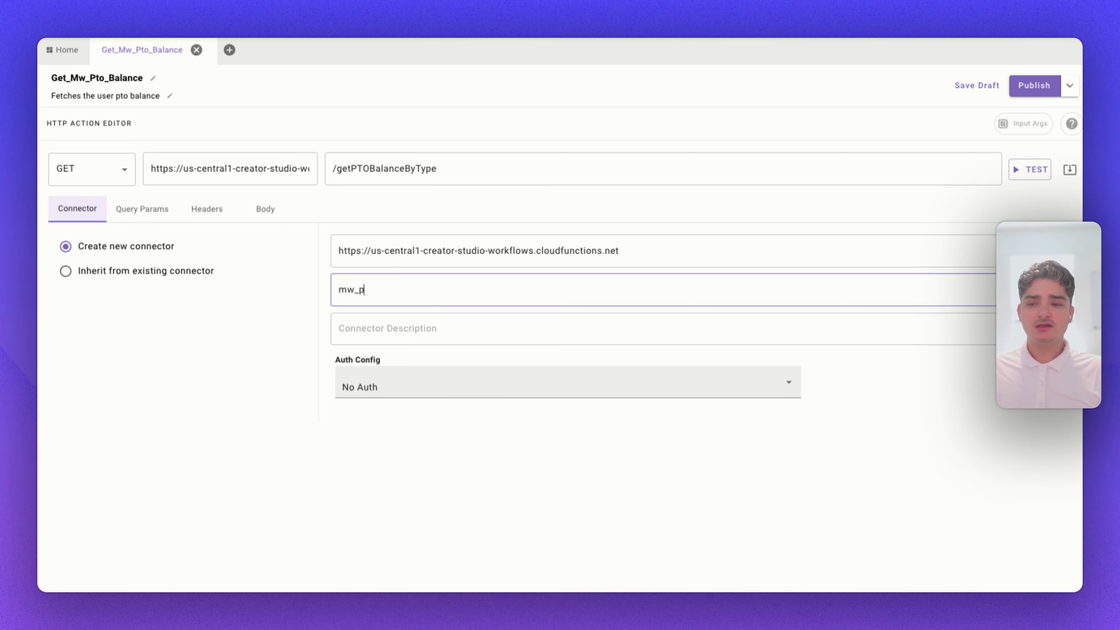
text(urple_connector)
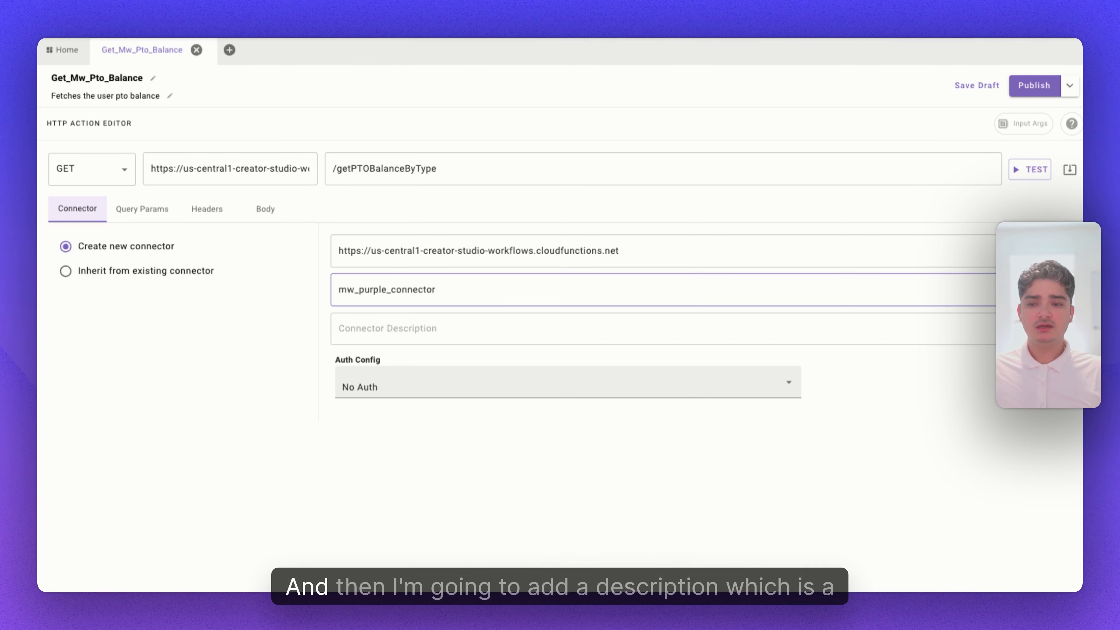
Set the connector description to "a connector moveworks database".
click(460, 342)
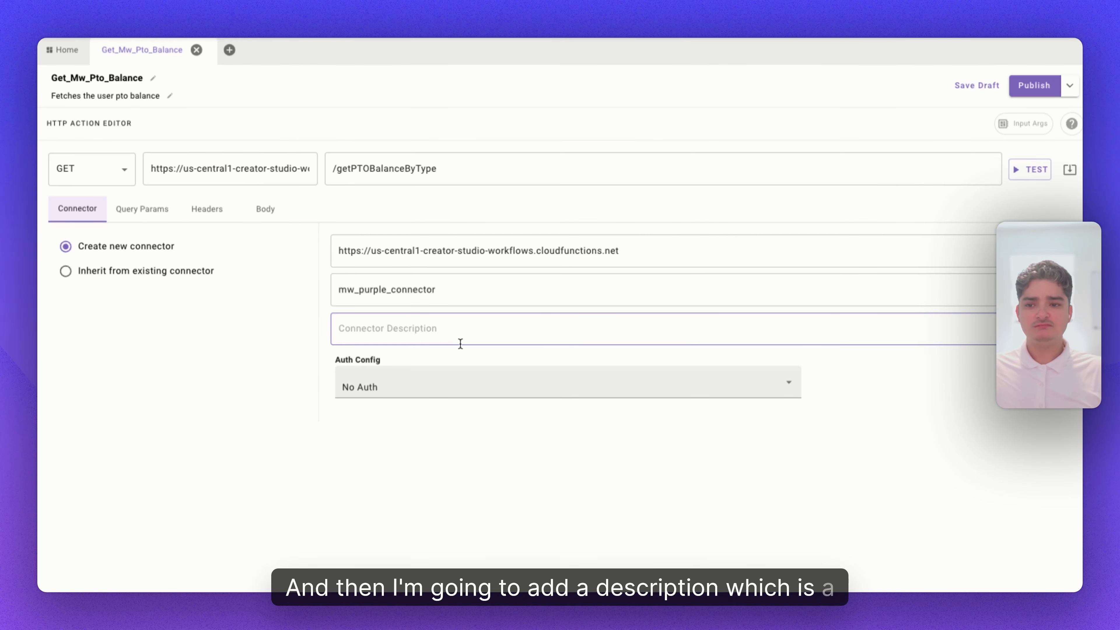
text(a connector mov)
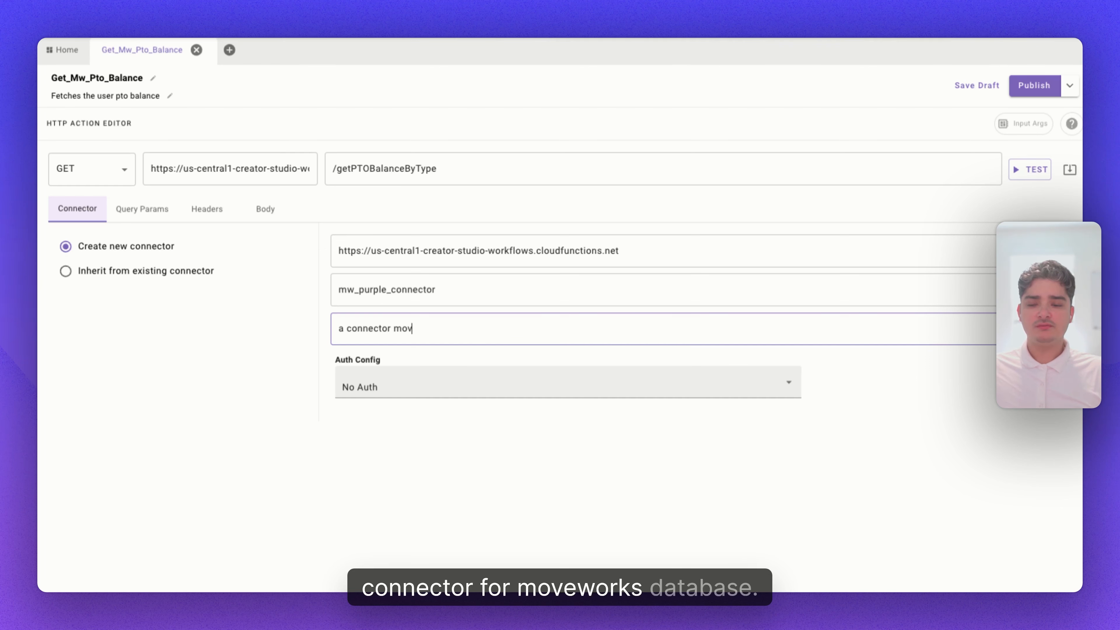
text(eworks database)
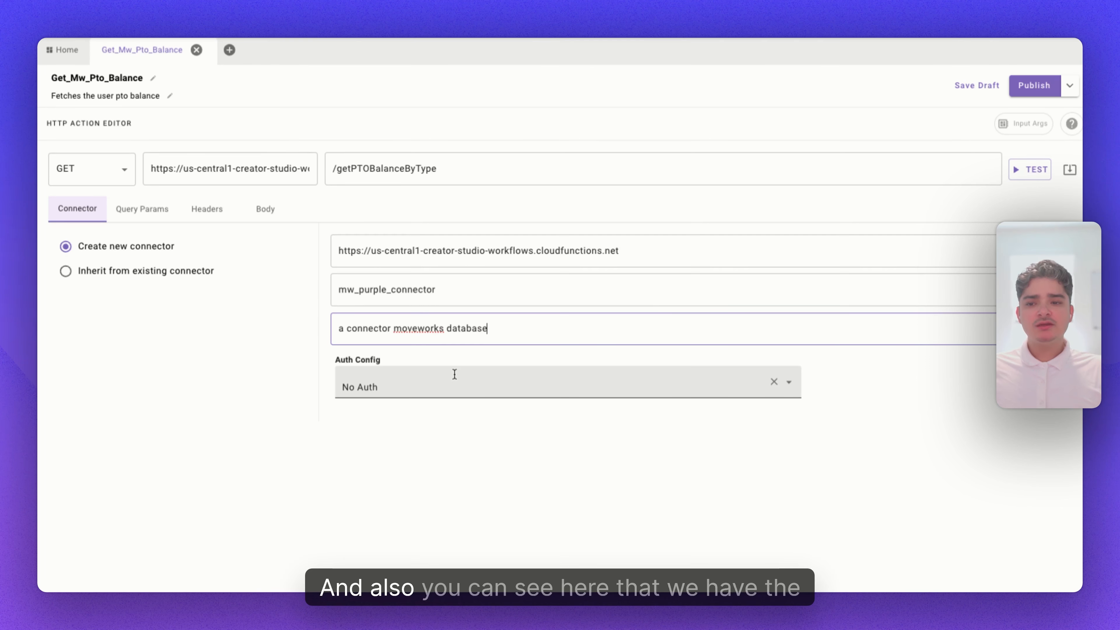
Inspect the Auth Config choices and the imported query parameters with their templated values.
click(463, 390)
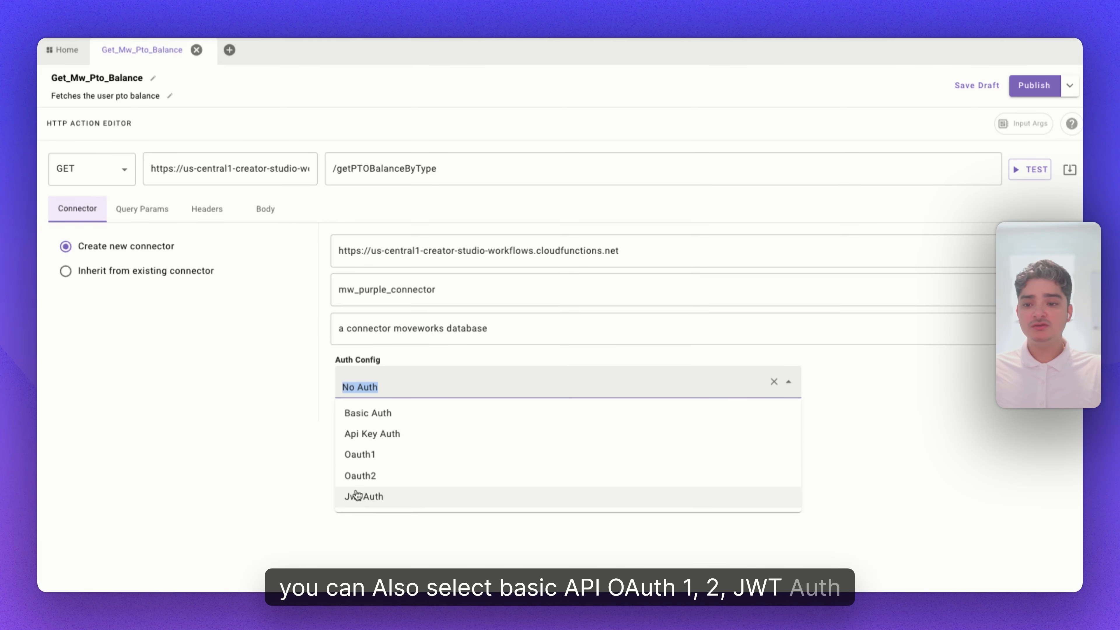
click(320, 383)
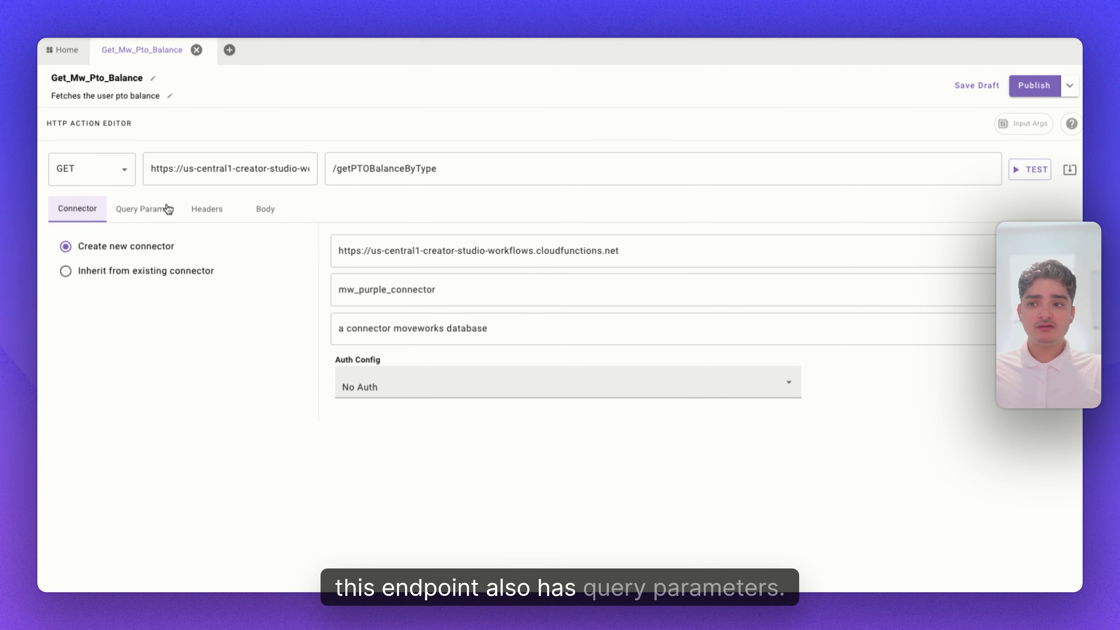
click(134, 217)
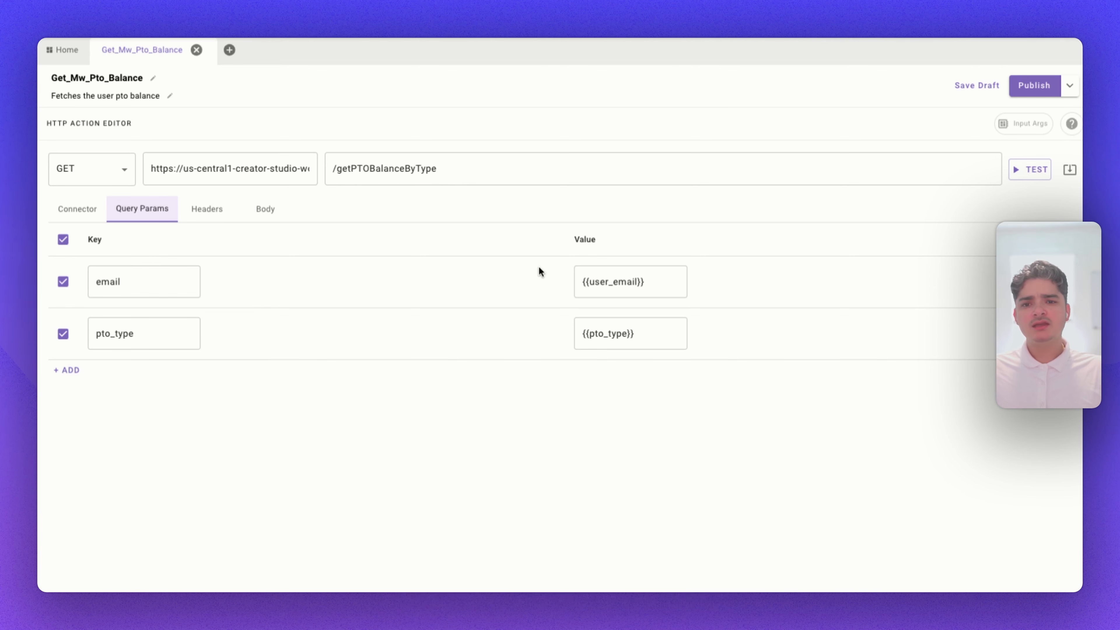
drag(652, 281, 580, 281)
click(591, 282)
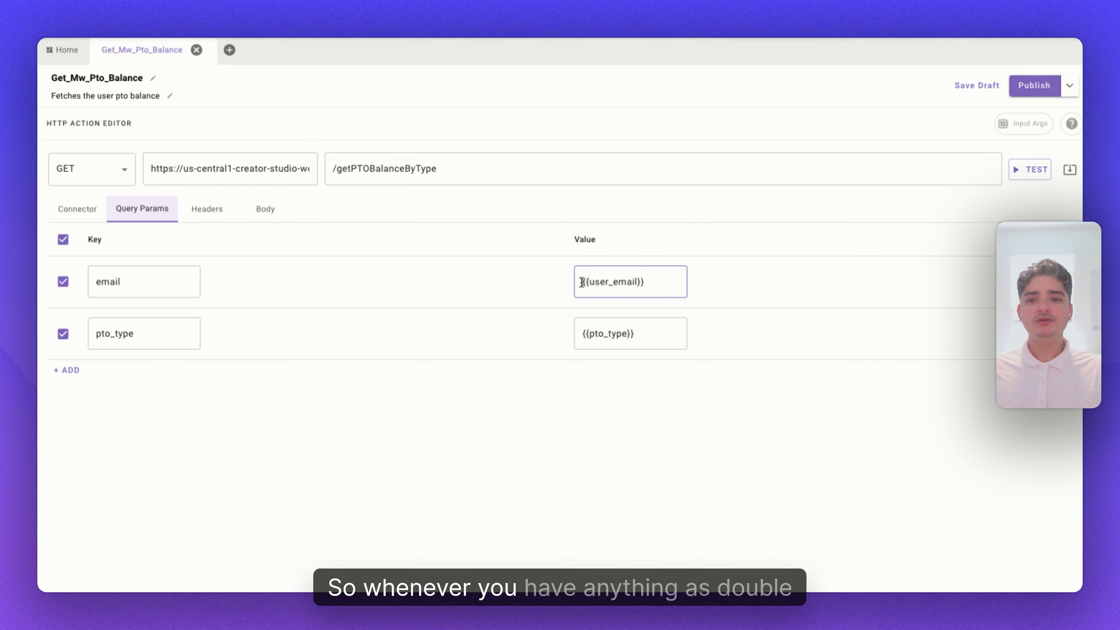
drag(581, 281, 612, 281)
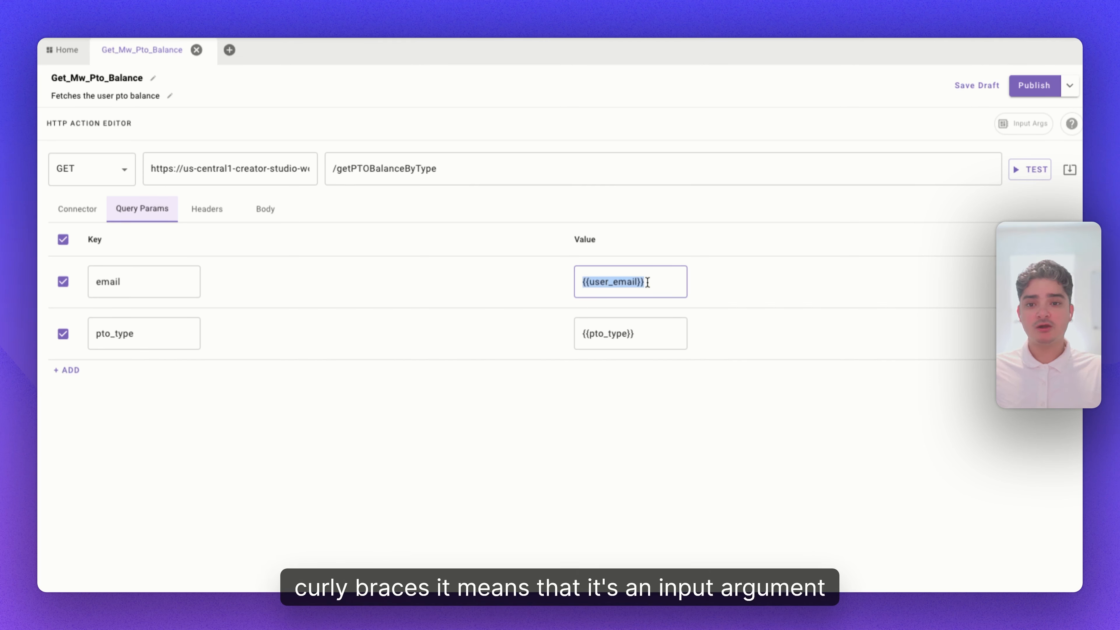
Open the input arguments panel to review the templated arguments used by the query parameters.
click(675, 280)
drag(675, 280, 620, 277)
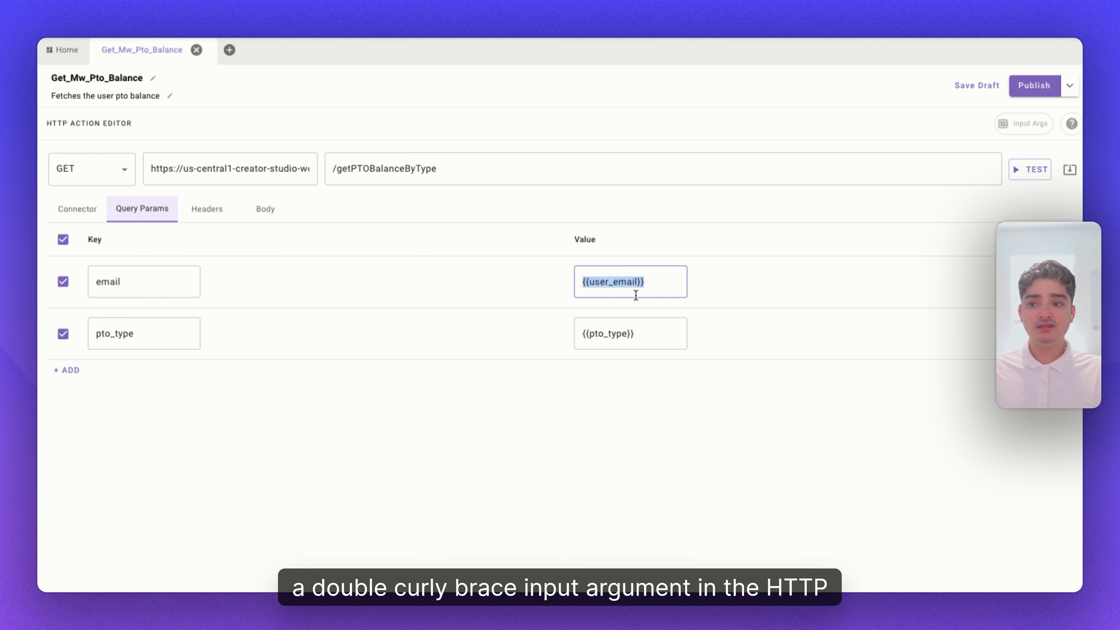
click(1022, 127)
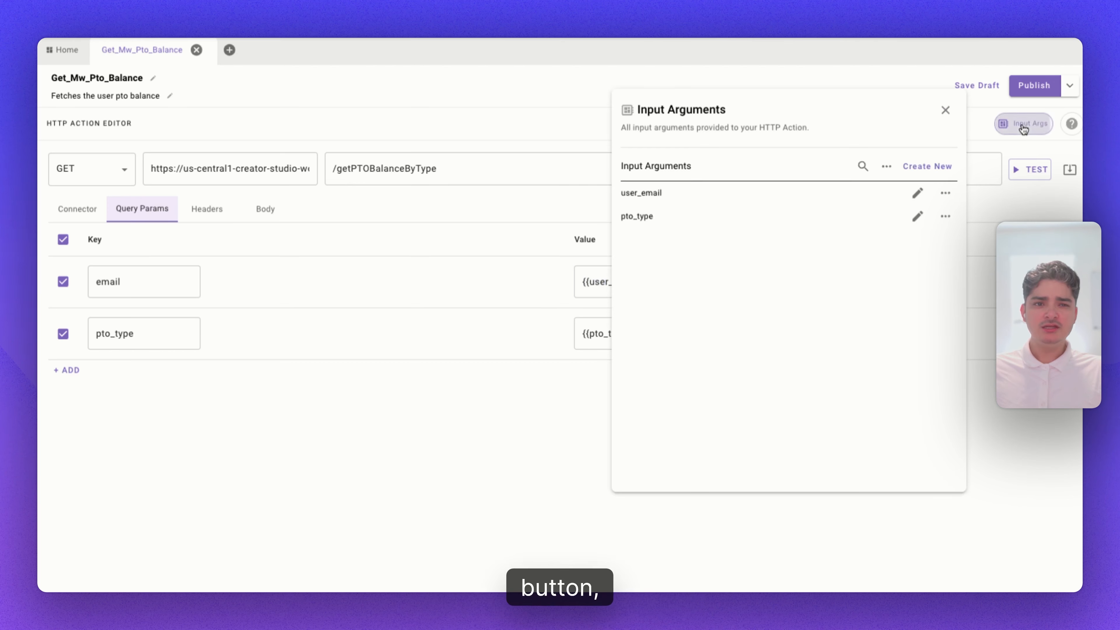
drag(773, 98, 382, 155)
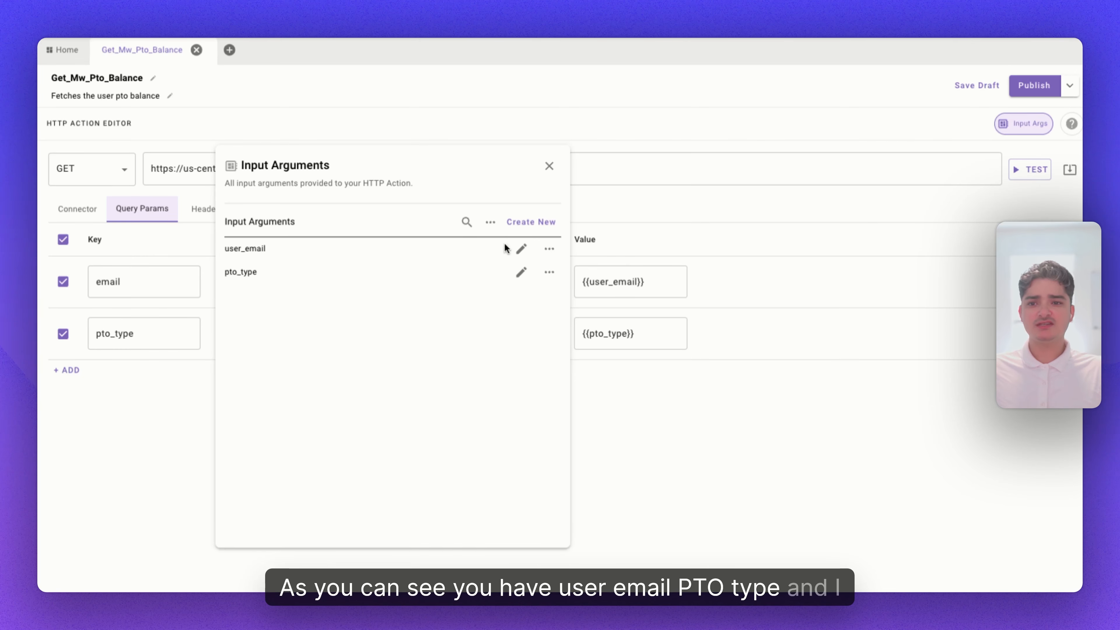
Edit the user_email argument: enter the user's e-mail as example value, description "the email of the user", mark it required, and save.
click(521, 251)
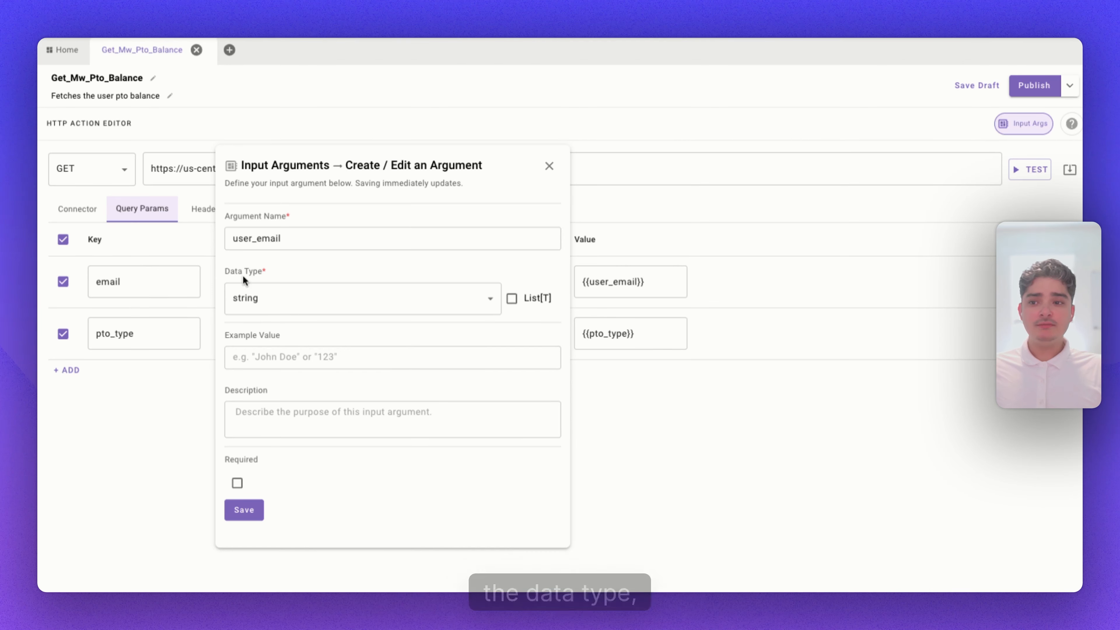
click(295, 305)
click(293, 328)
click(291, 355)
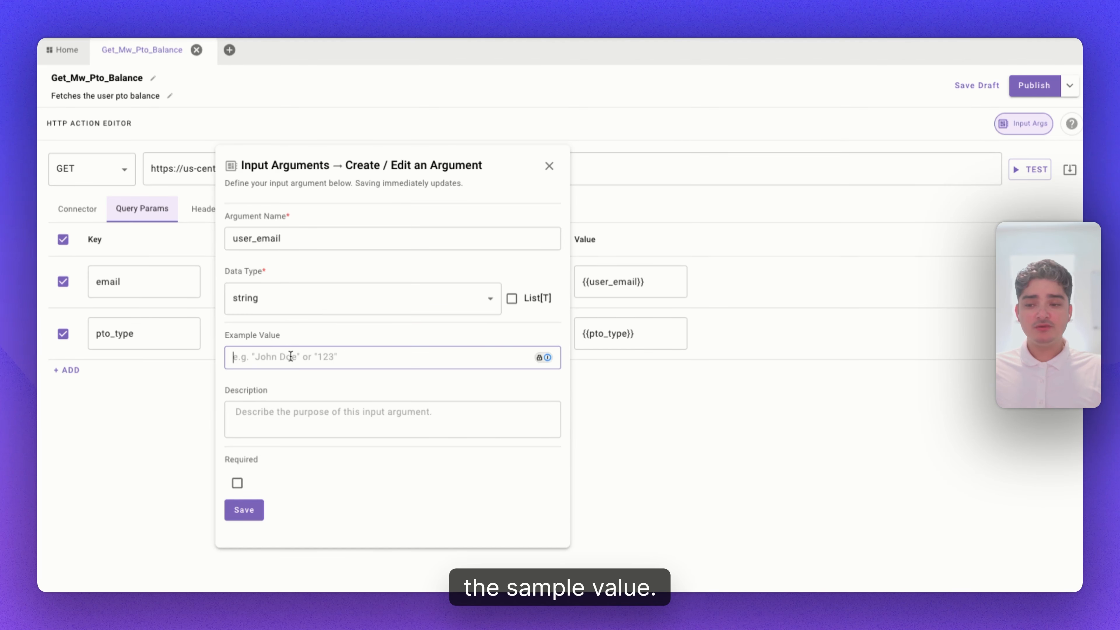
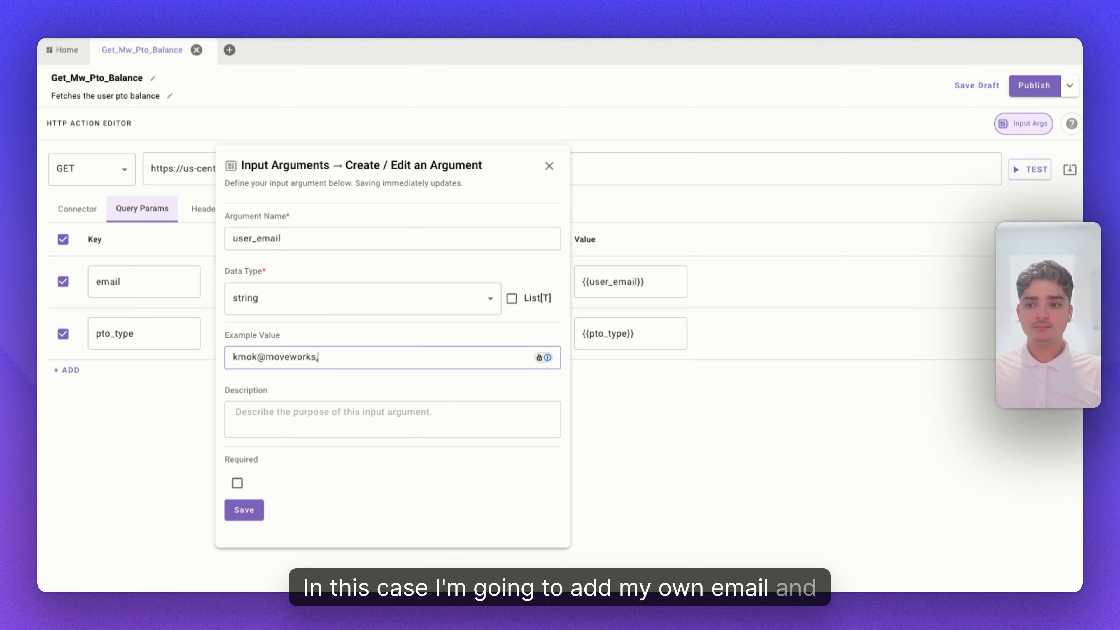
click(281, 423)
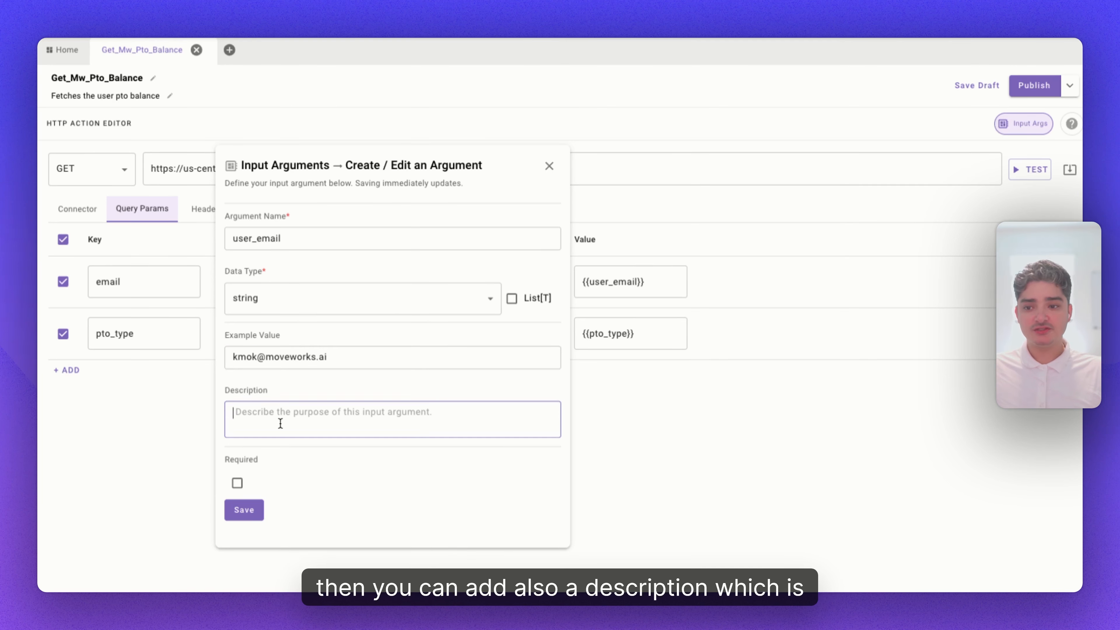
text(th)
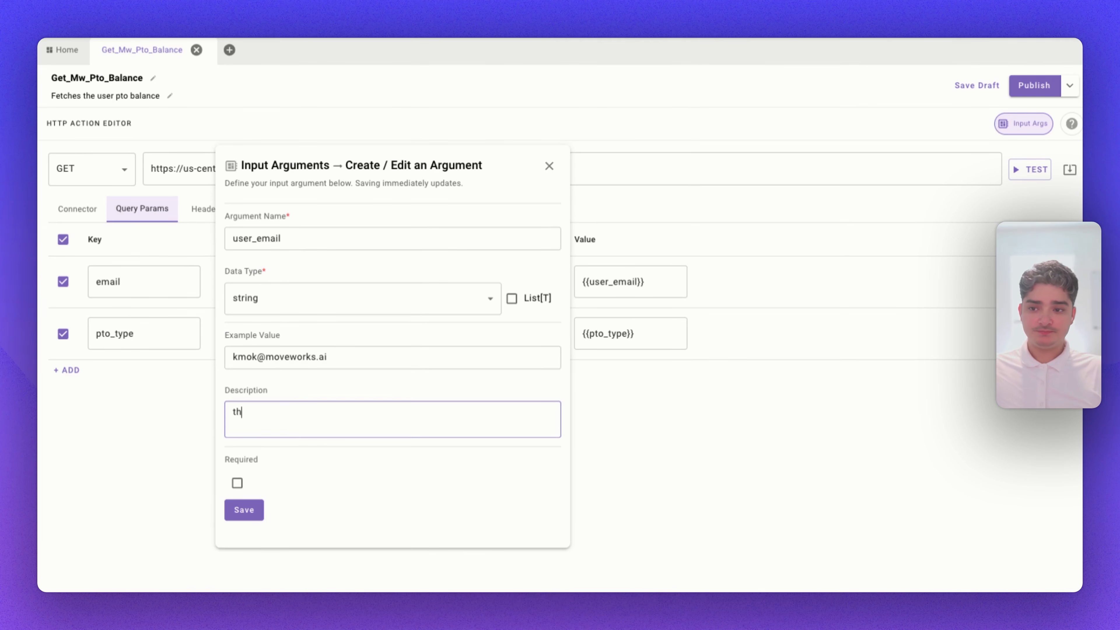
text(e email of the user)
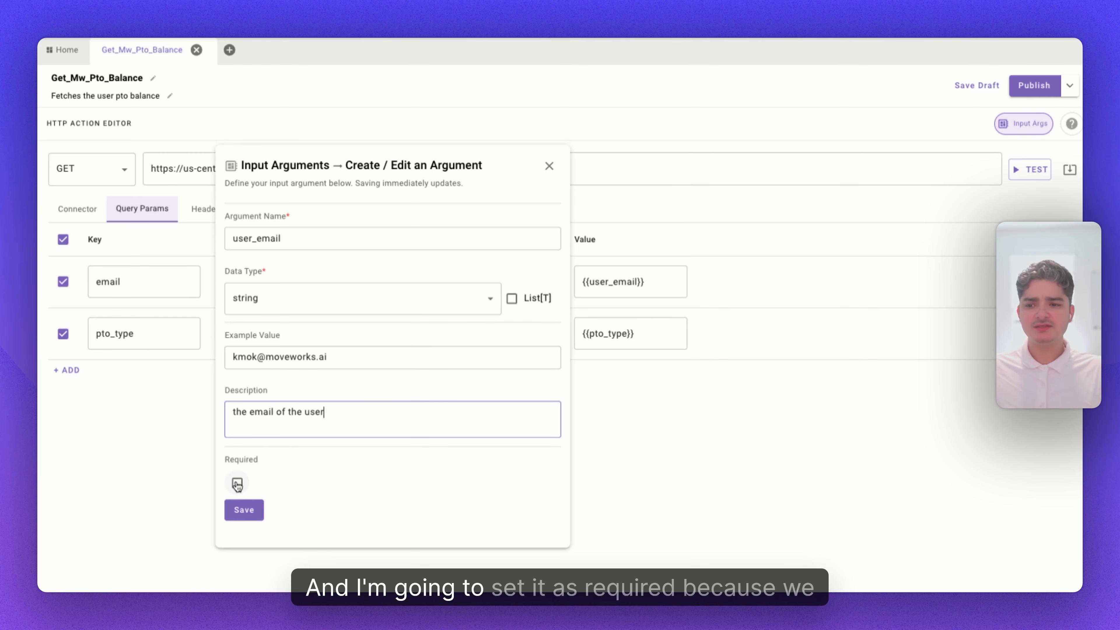
click(238, 482)
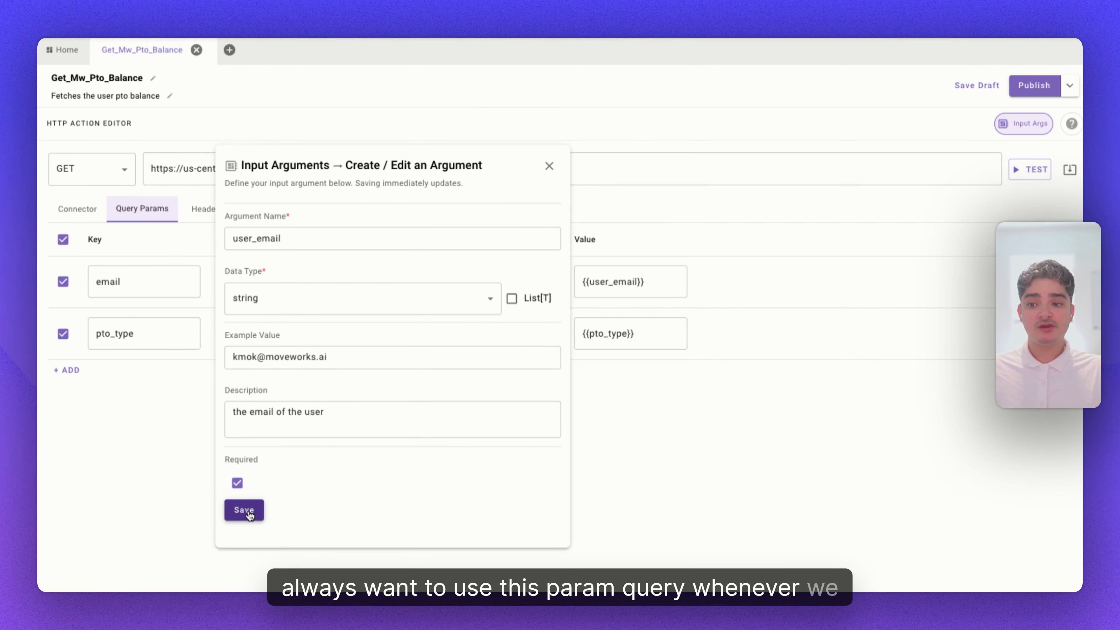
click(246, 511)
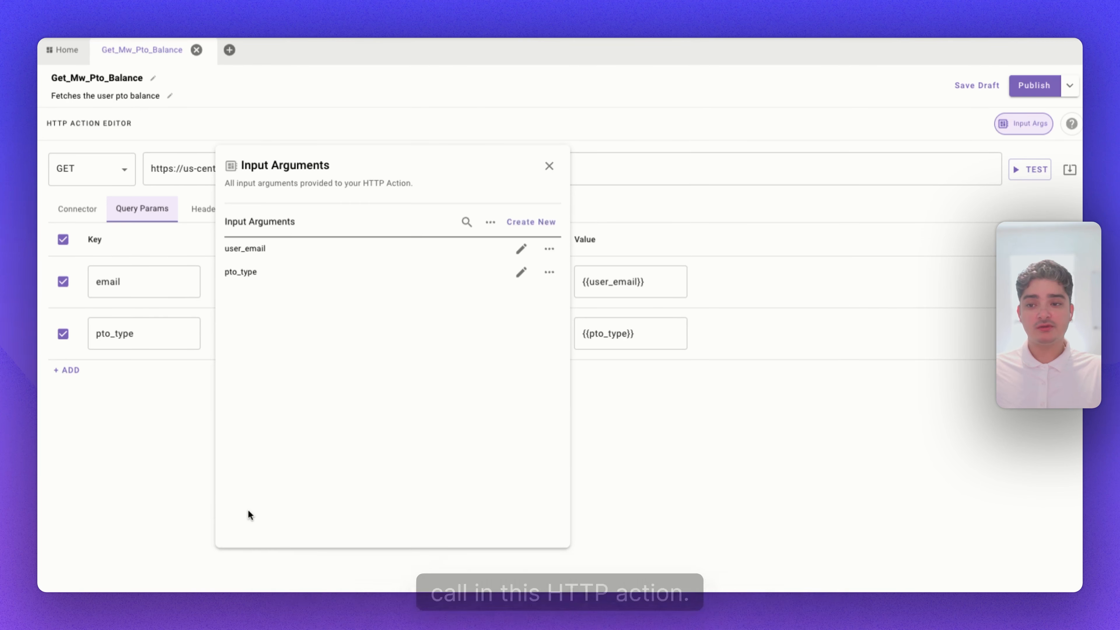
Edit the pto_type argument with example value vacation and a description of the PTO type, save it, and close the panel.
click(523, 275)
click(324, 356)
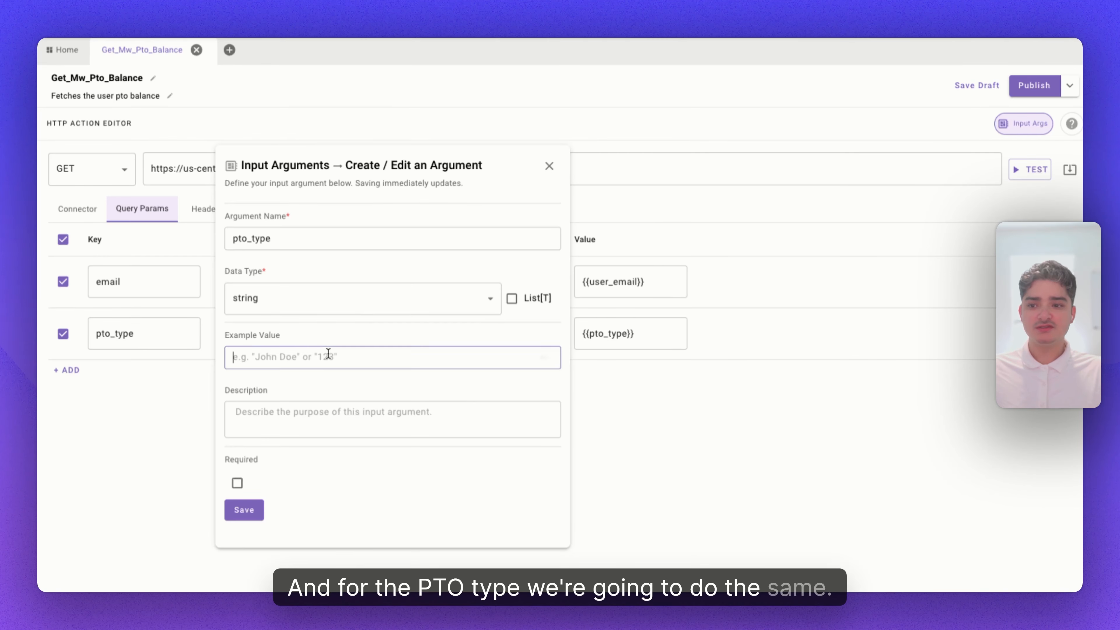
text(vacat)
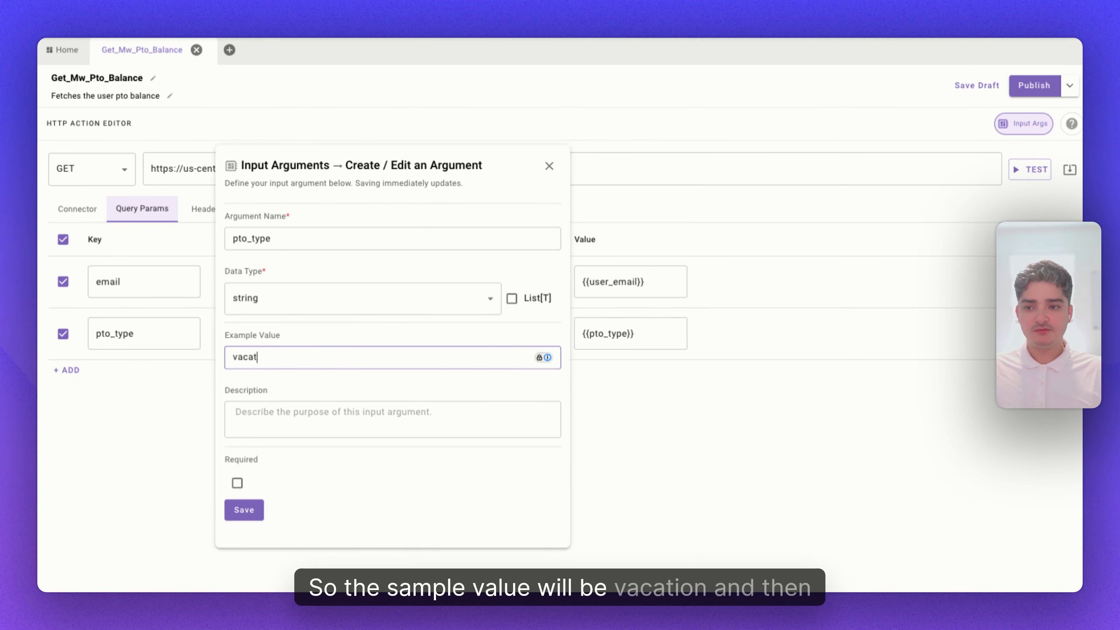
text(ion)
key(Tab)
text(the ty)
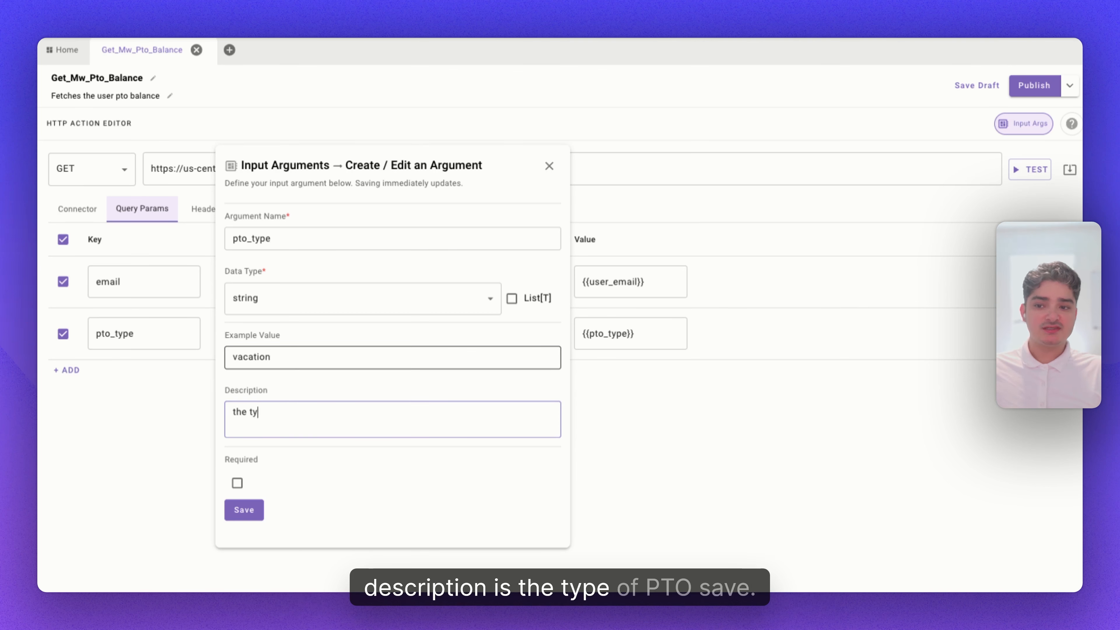
text(pe of)
click(233, 511)
click(549, 166)
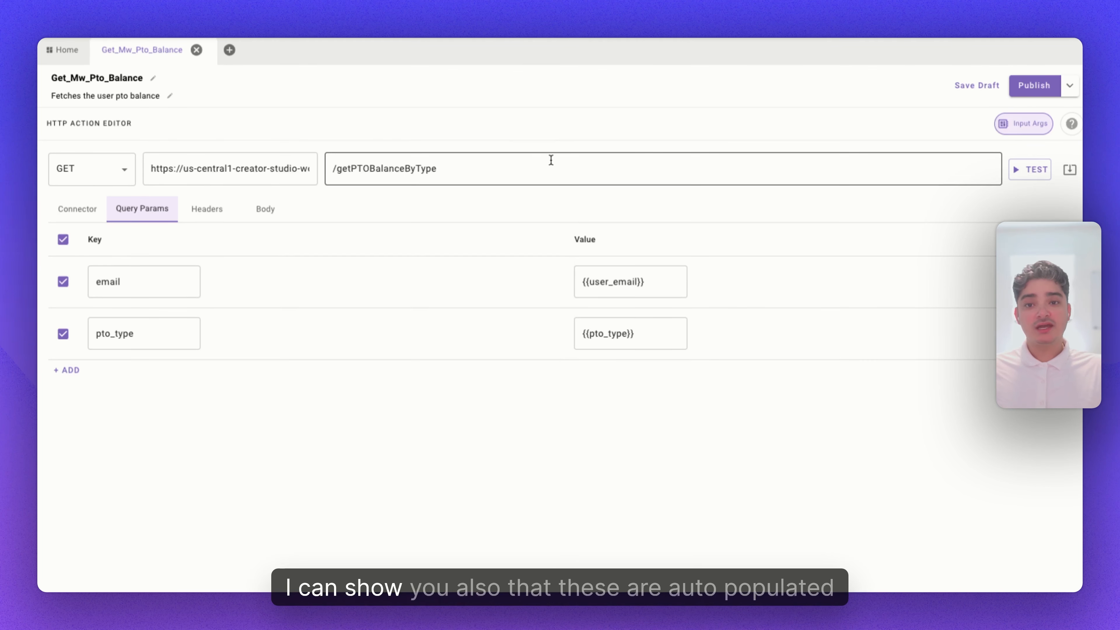
Add a status query parameter with the value {{status}}.
click(62, 377)
click(155, 377)
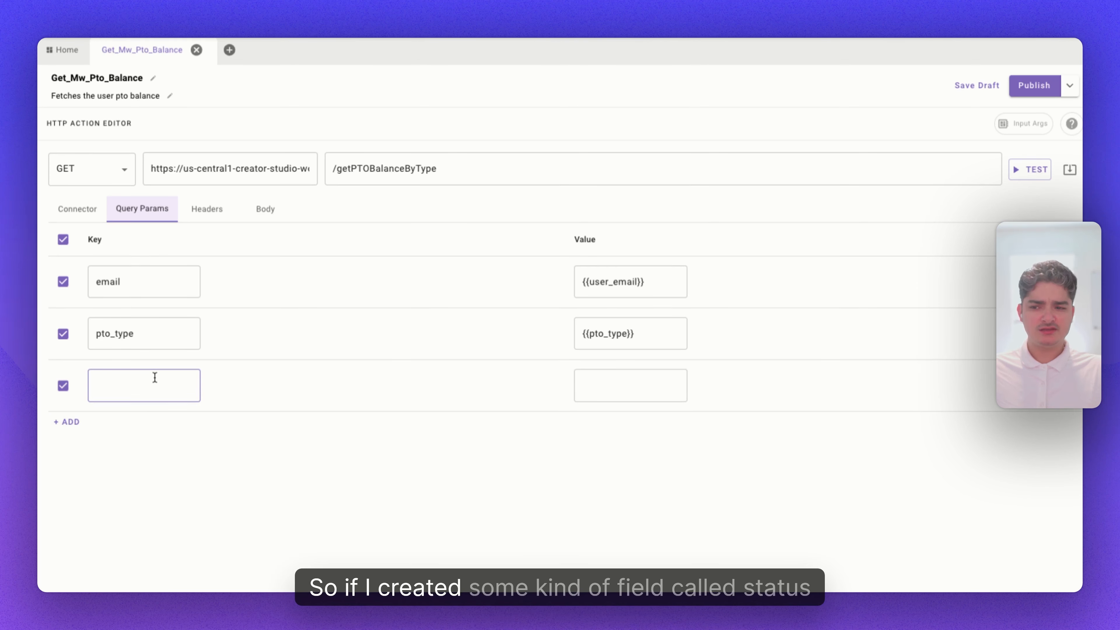
text(status)
key(Tab)
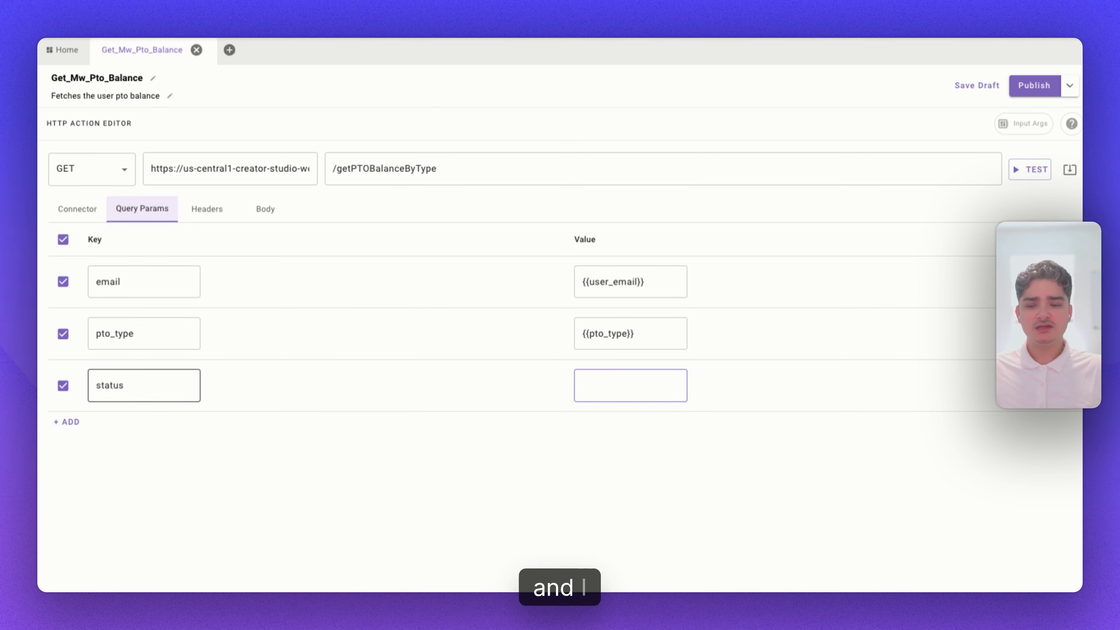
text({{status}})
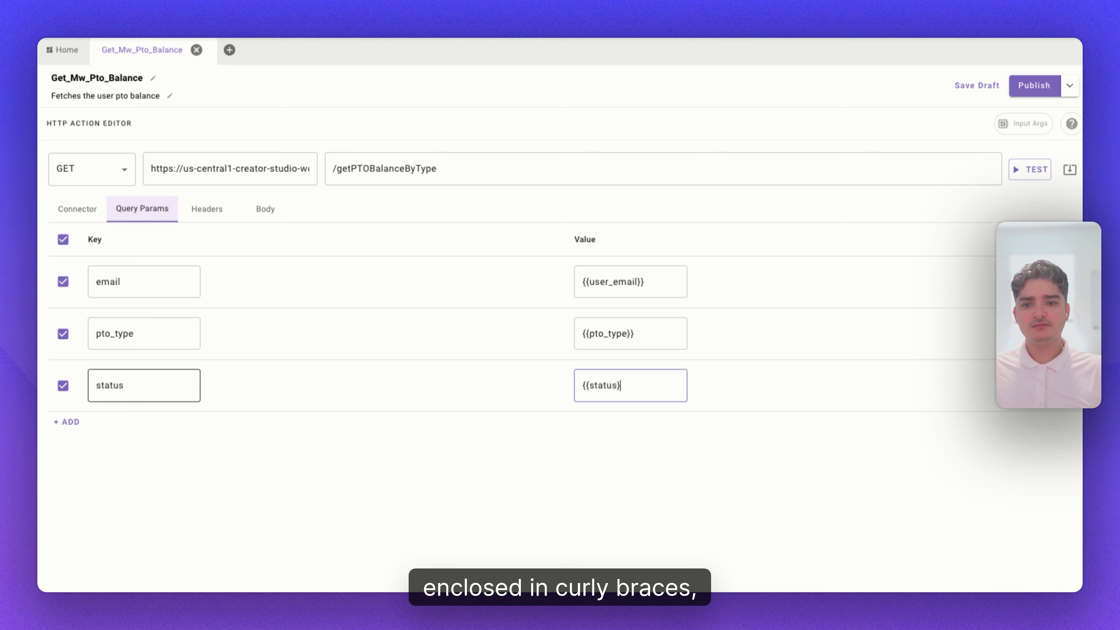
Inspect the status input argument, then delete the status query parameter row.
click(1025, 128)
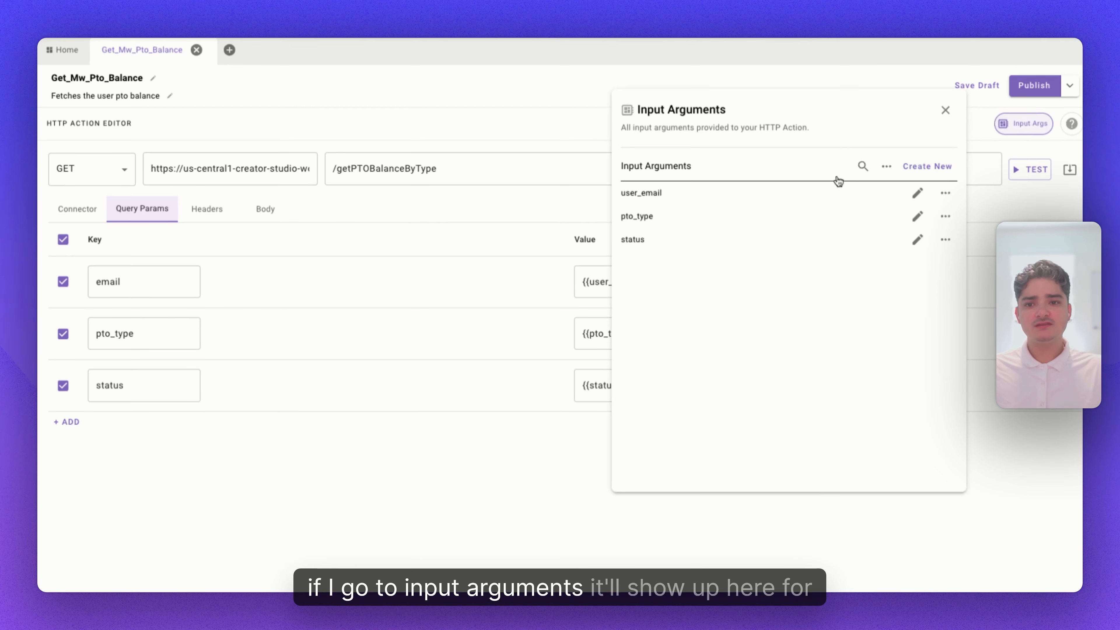
click(917, 239)
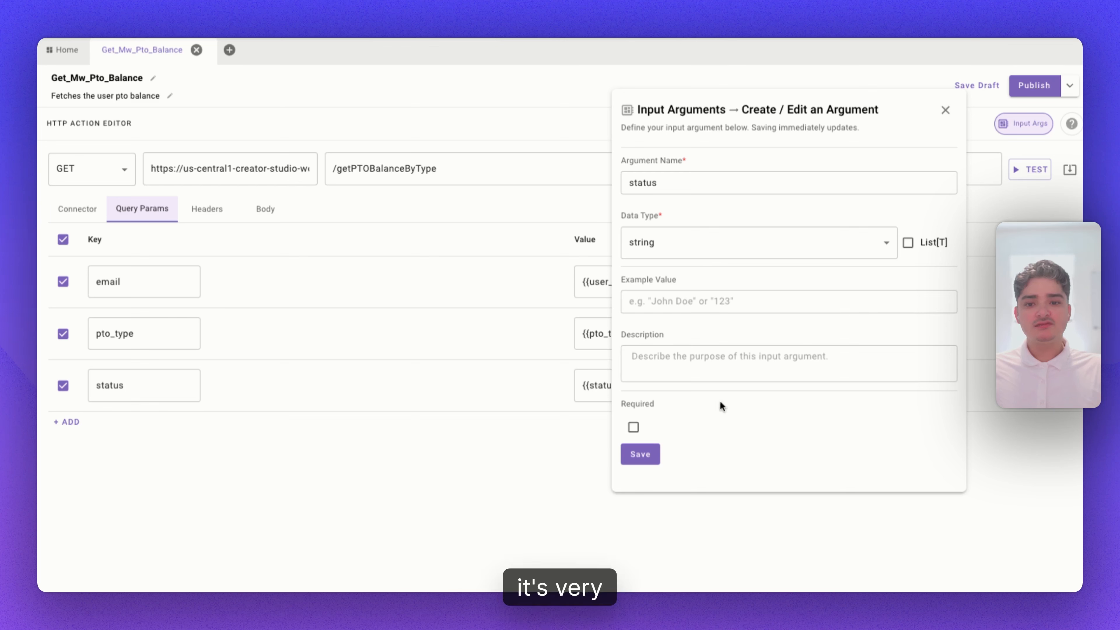
click(944, 111)
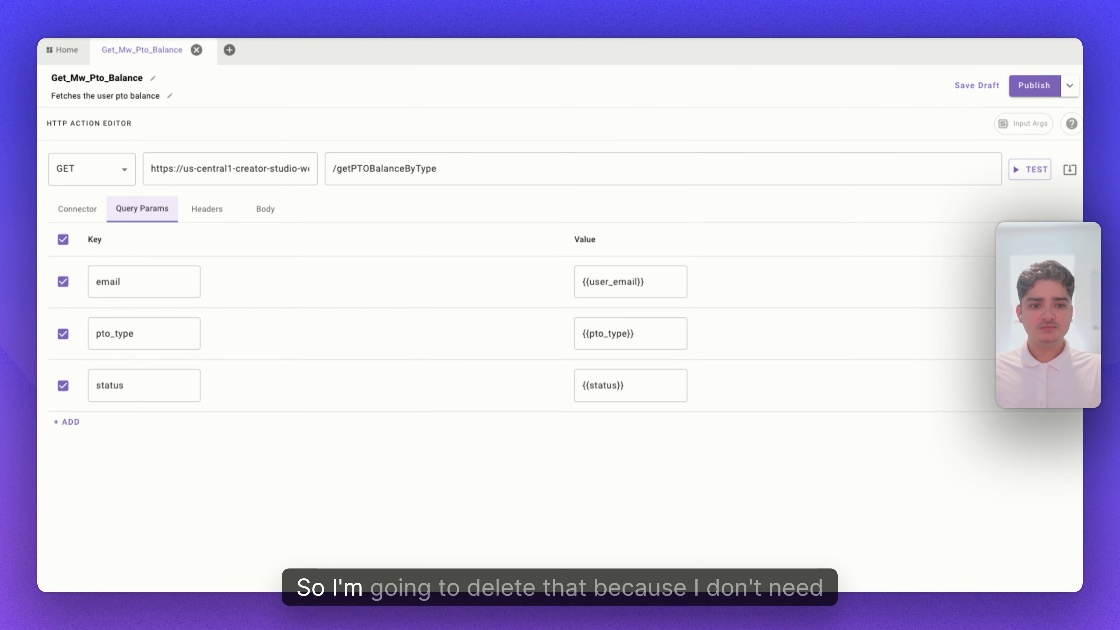
click(1067, 385)
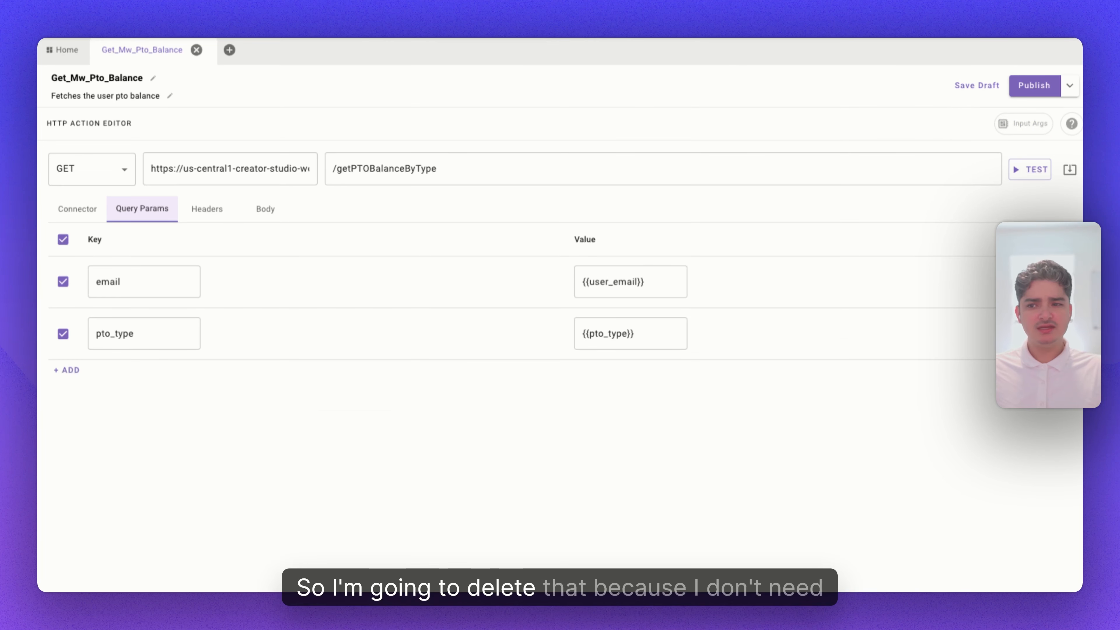
Examine the Headers and Body sections, then return to the connector settings.
click(196, 220)
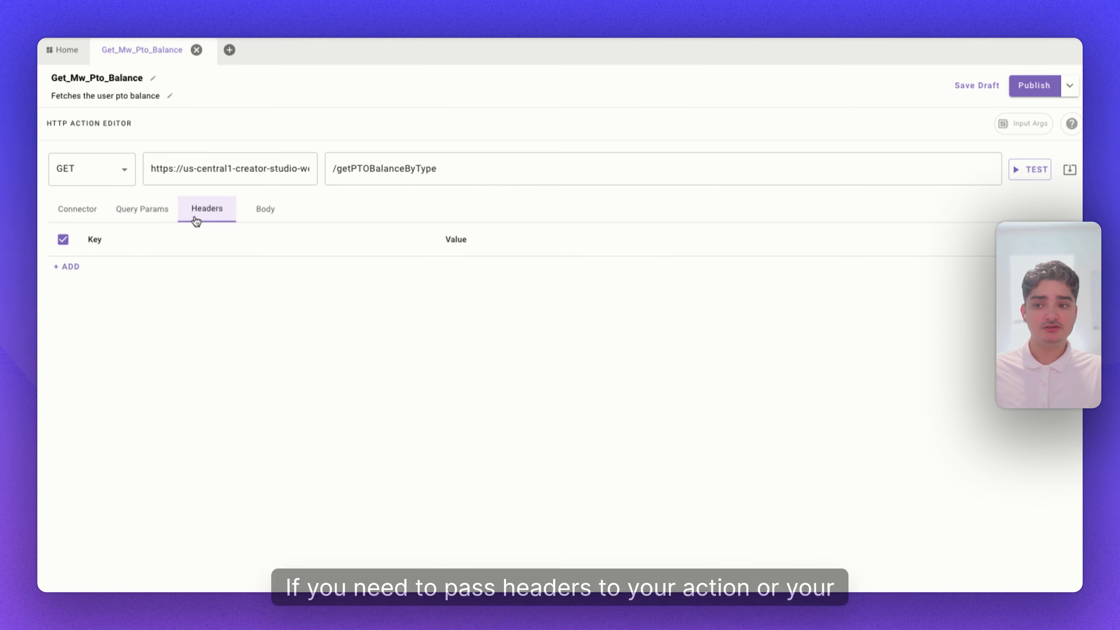
click(264, 221)
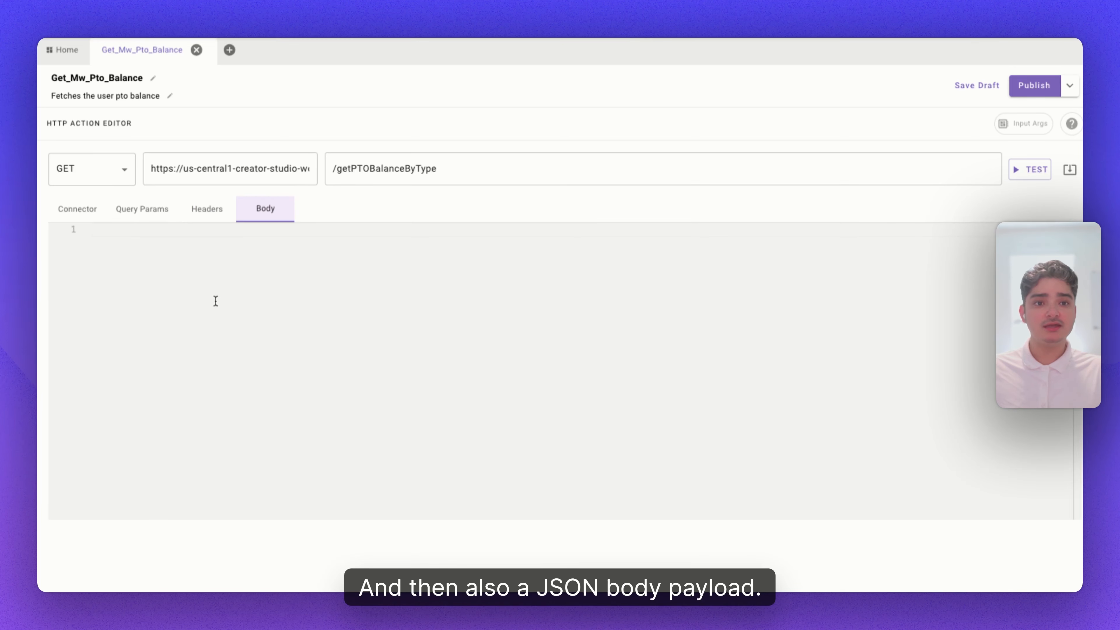
click(77, 208)
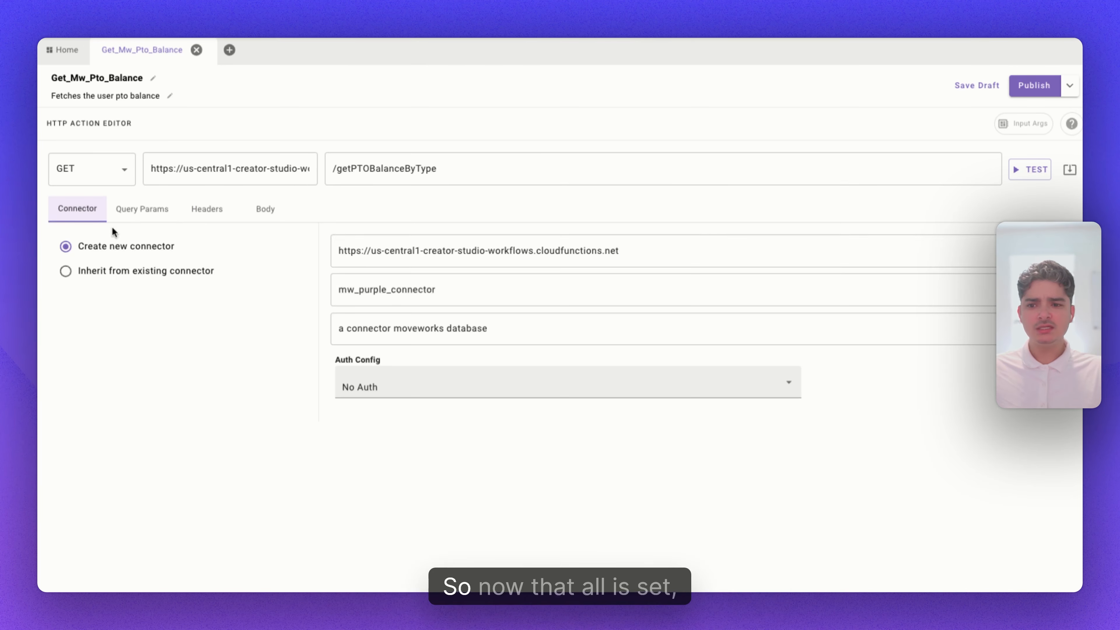
Test the HTTP action and examine the returned PTO balance response.
click(1033, 173)
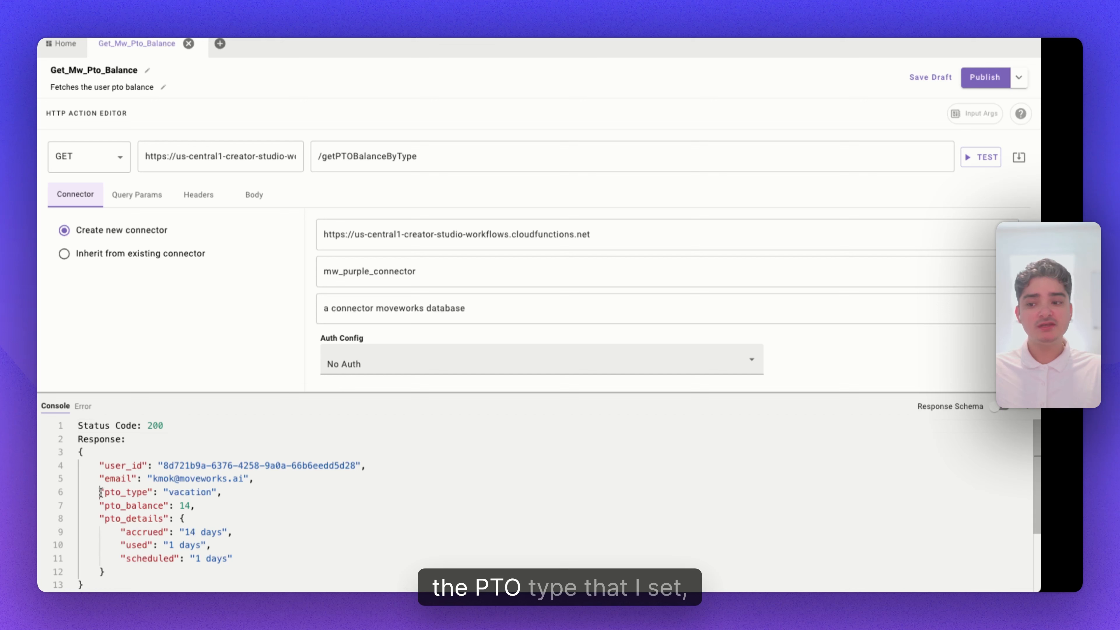
drag(100, 492, 224, 493)
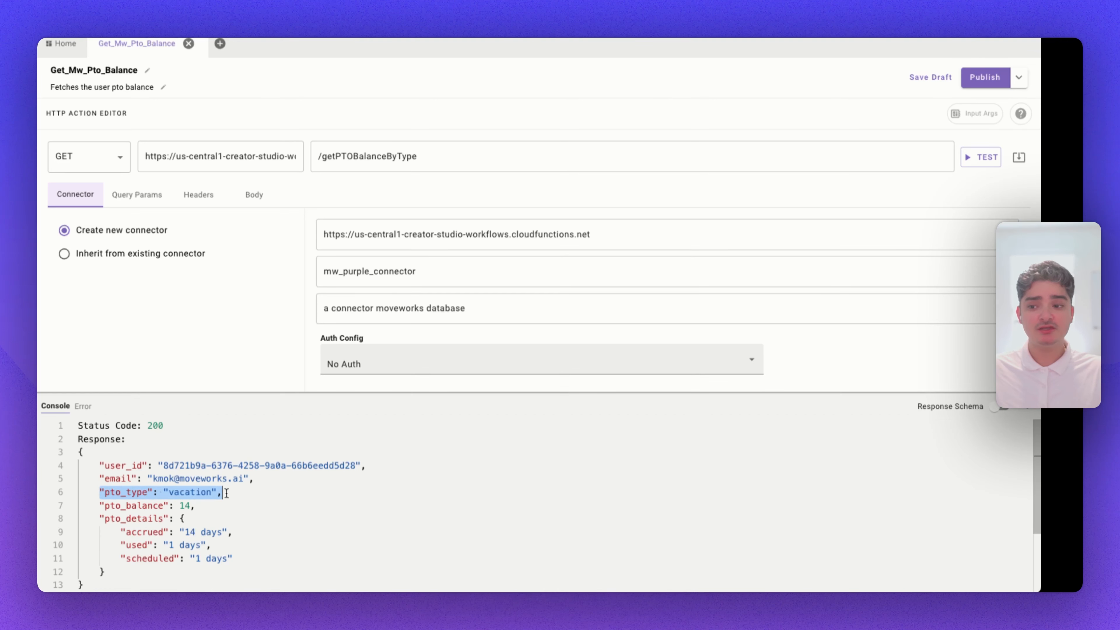
drag(99, 518, 105, 571)
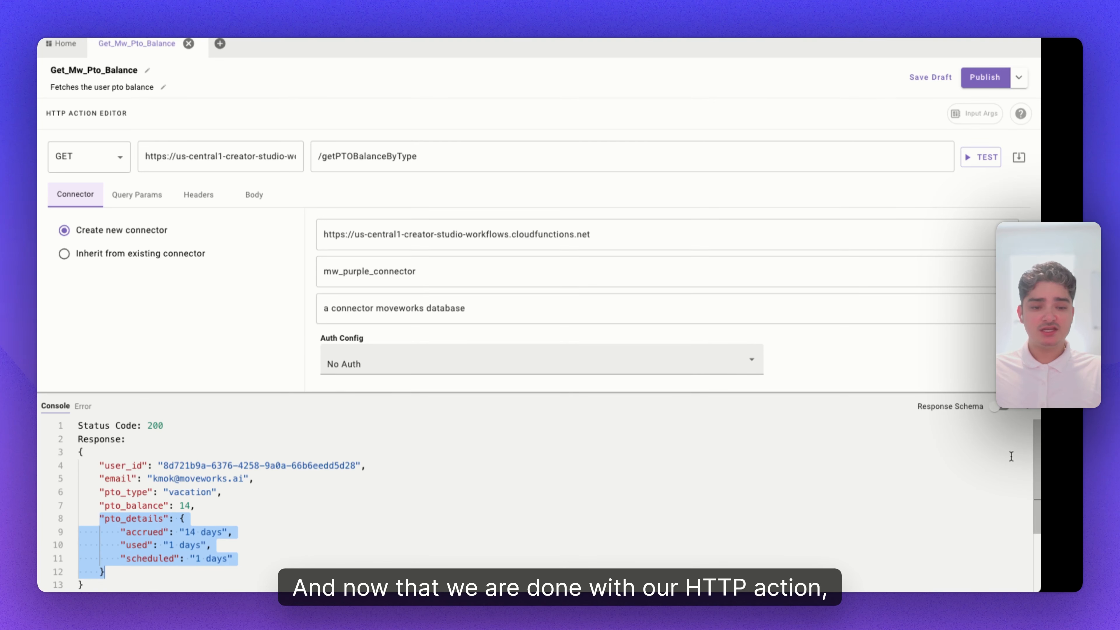
Close the console and validate the HTTP action.
click(1028, 407)
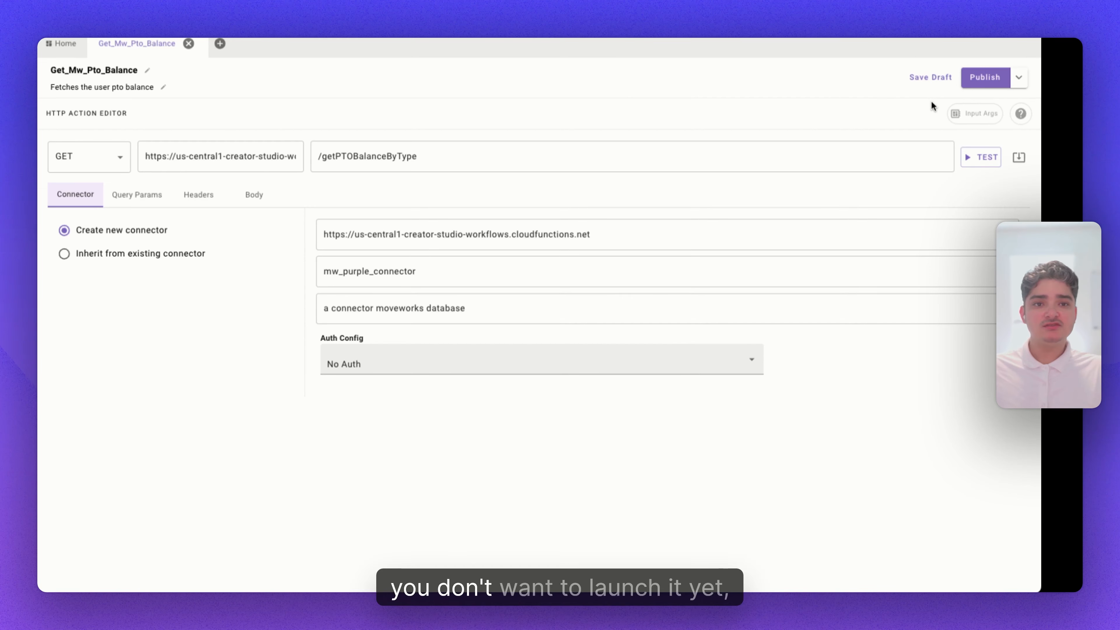
click(1021, 85)
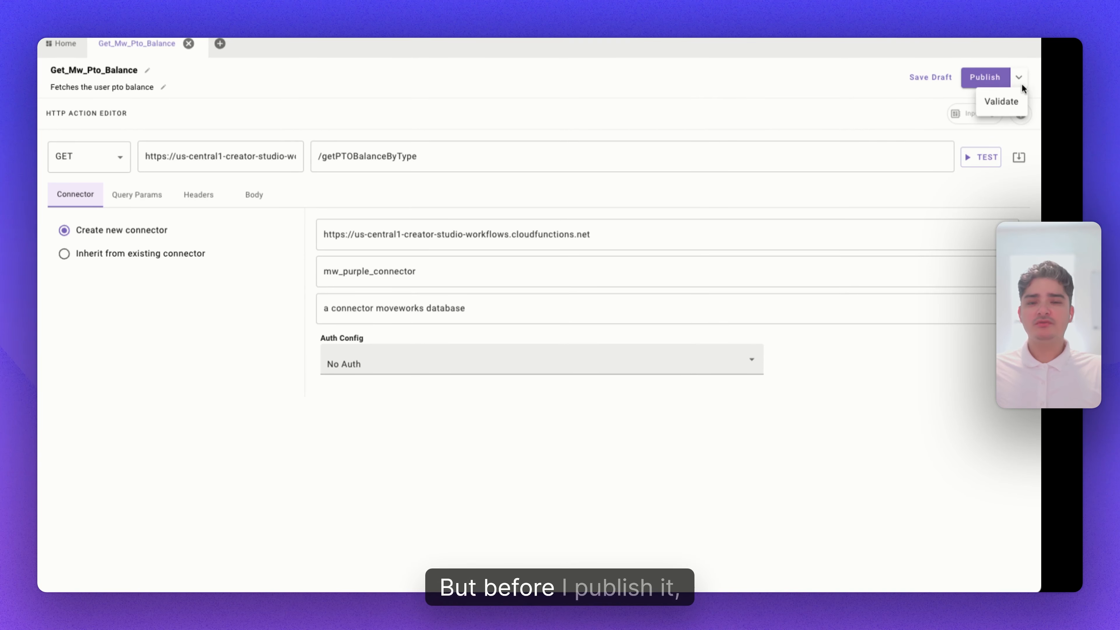
click(1004, 102)
scroll(608, 273, down, 1)
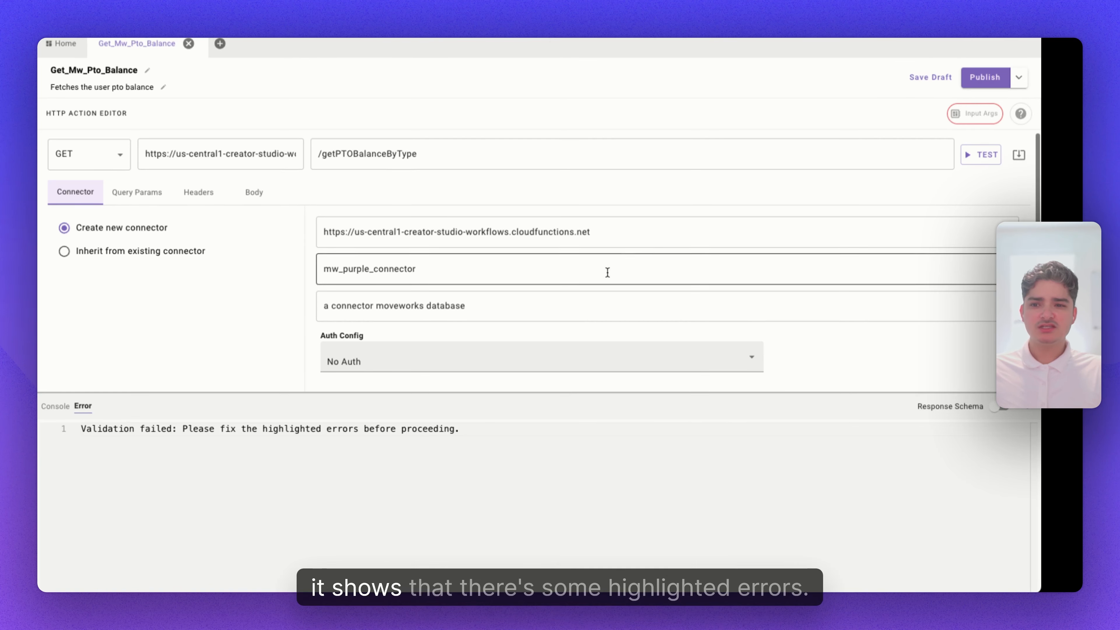
Delete the unused status input argument from the action's input arguments and close the list.
click(984, 116)
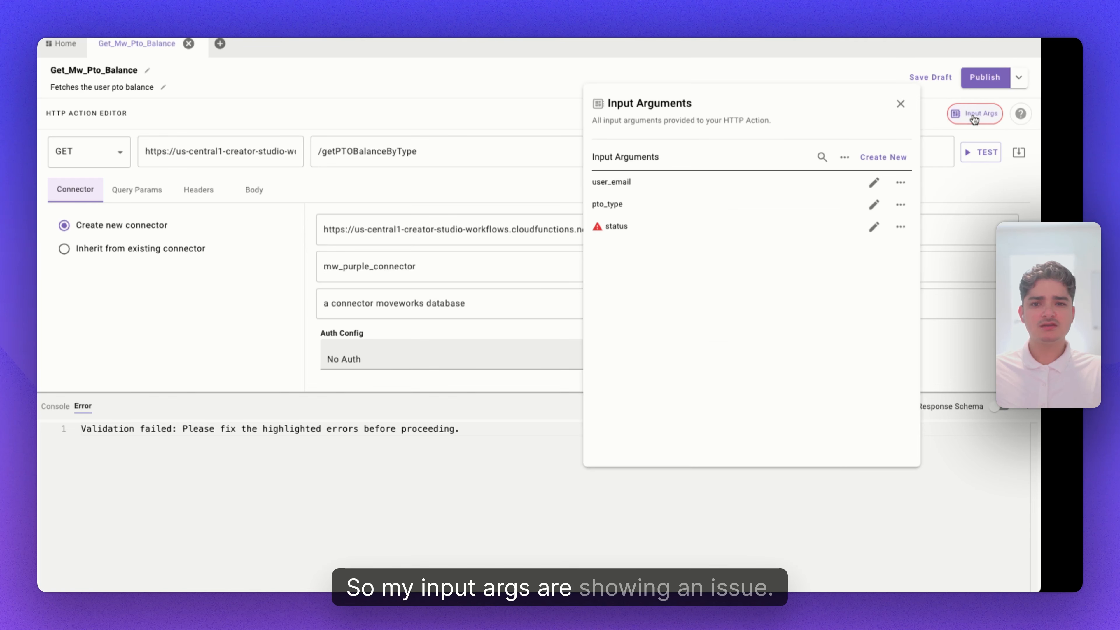
drag(840, 98, 673, 78)
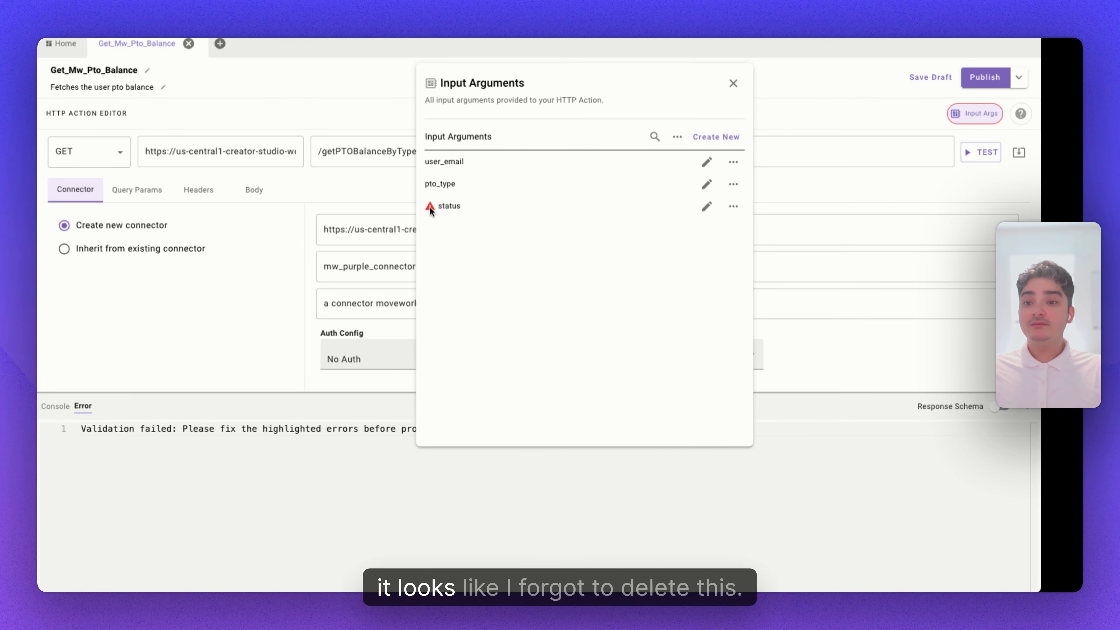
click(733, 206)
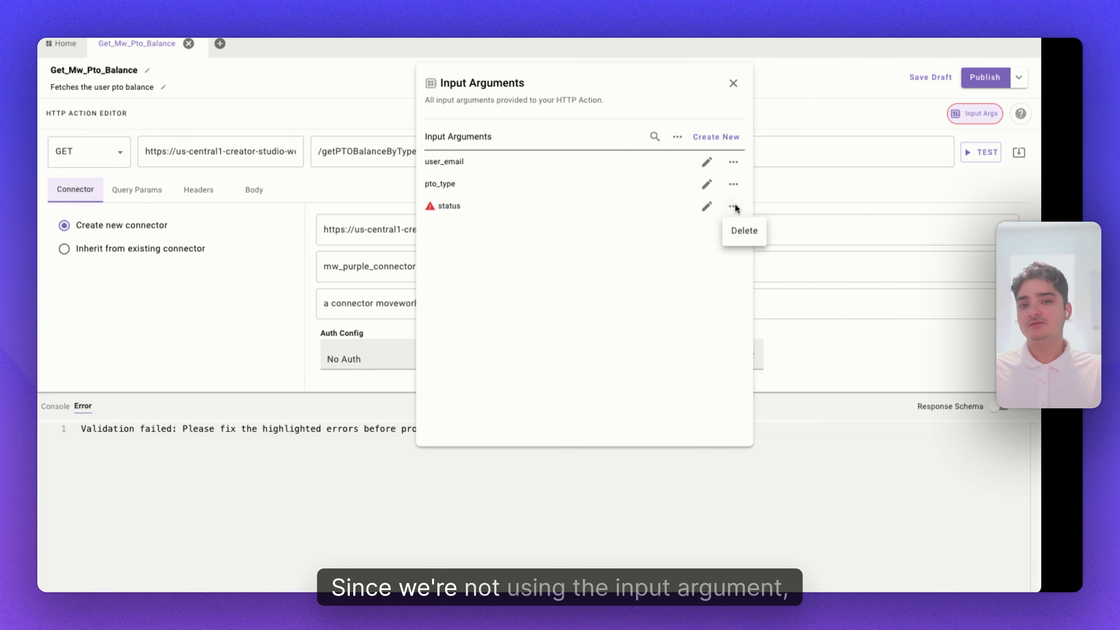
click(707, 207)
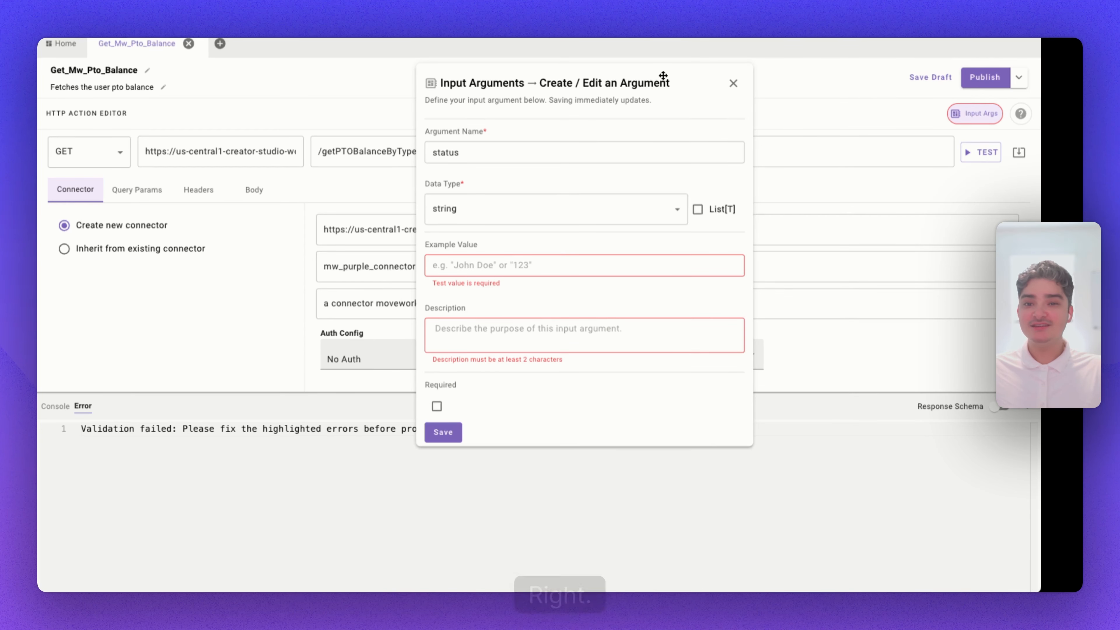
drag(665, 87, 545, 70)
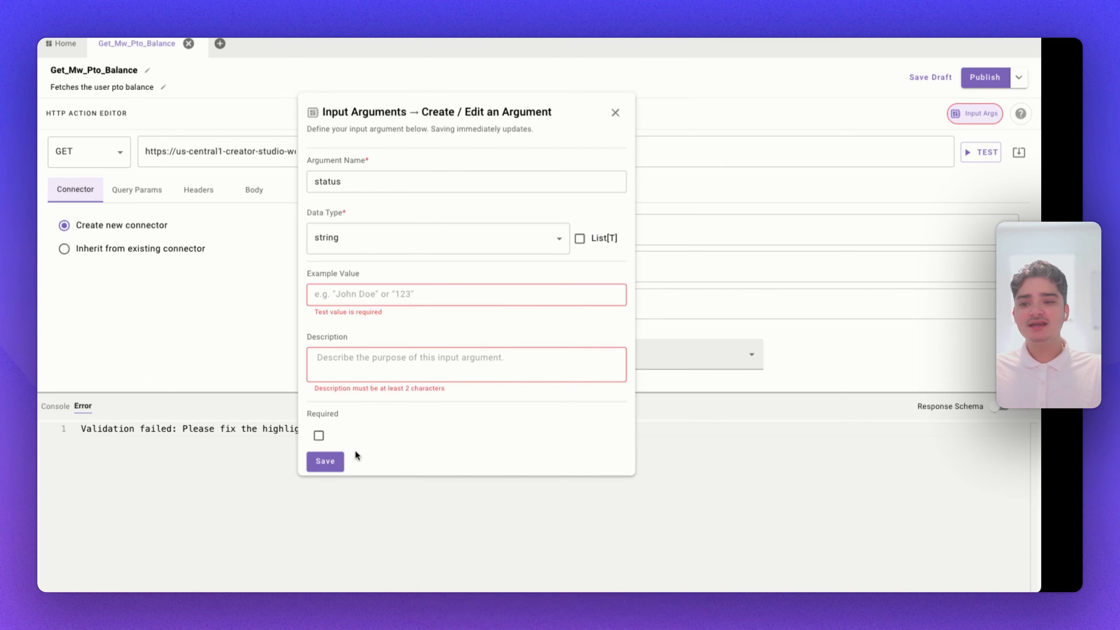
click(328, 461)
click(616, 236)
click(626, 260)
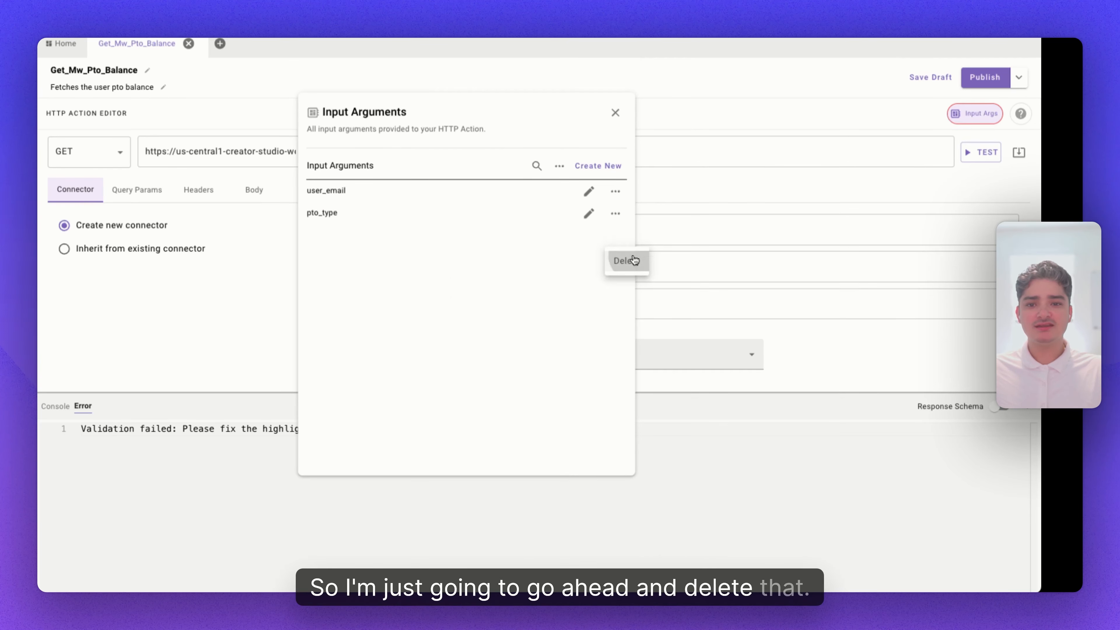
click(616, 117)
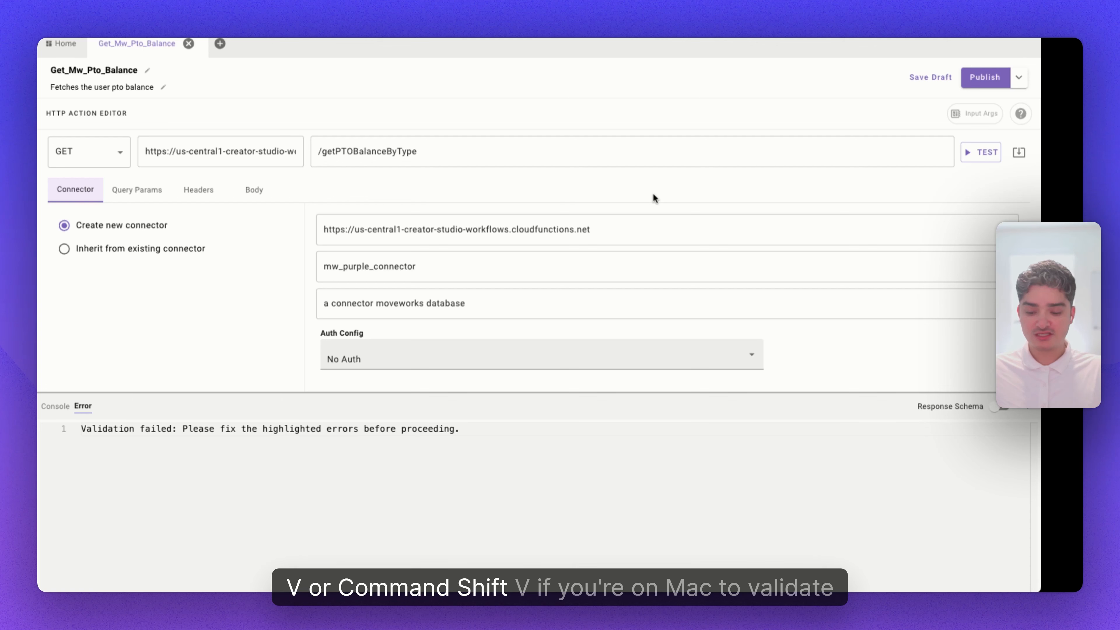
Validate the HTTP action and close the error console.
key(ctrl+shift+v)
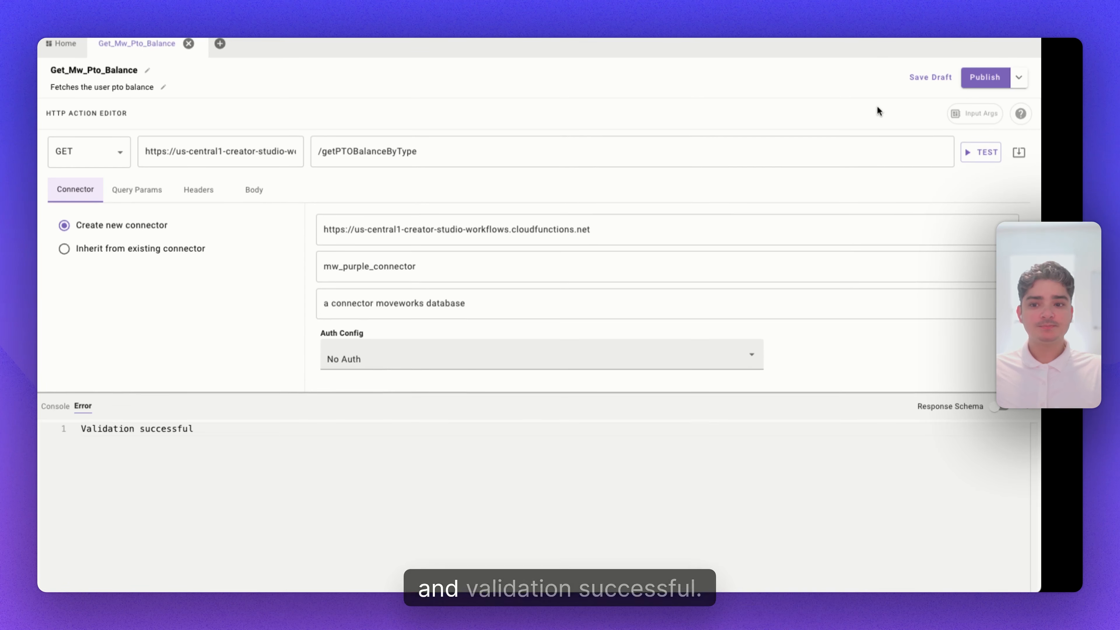
click(1026, 409)
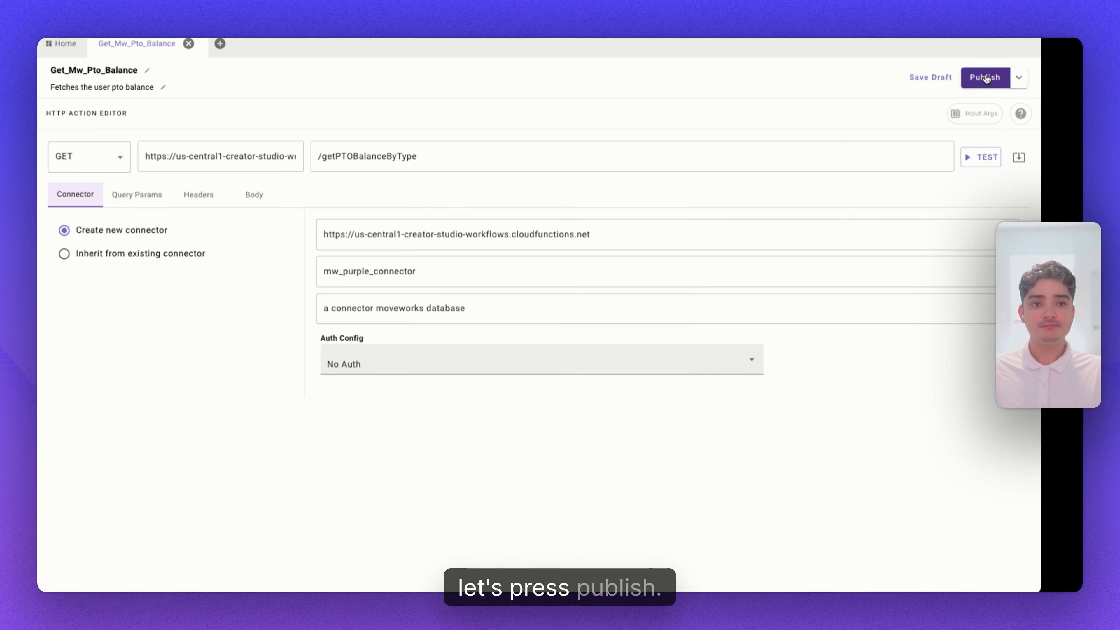
Publish the Get_Mw_Pto_Balance HTTP action and inspect the connector it now inherits.
click(984, 77)
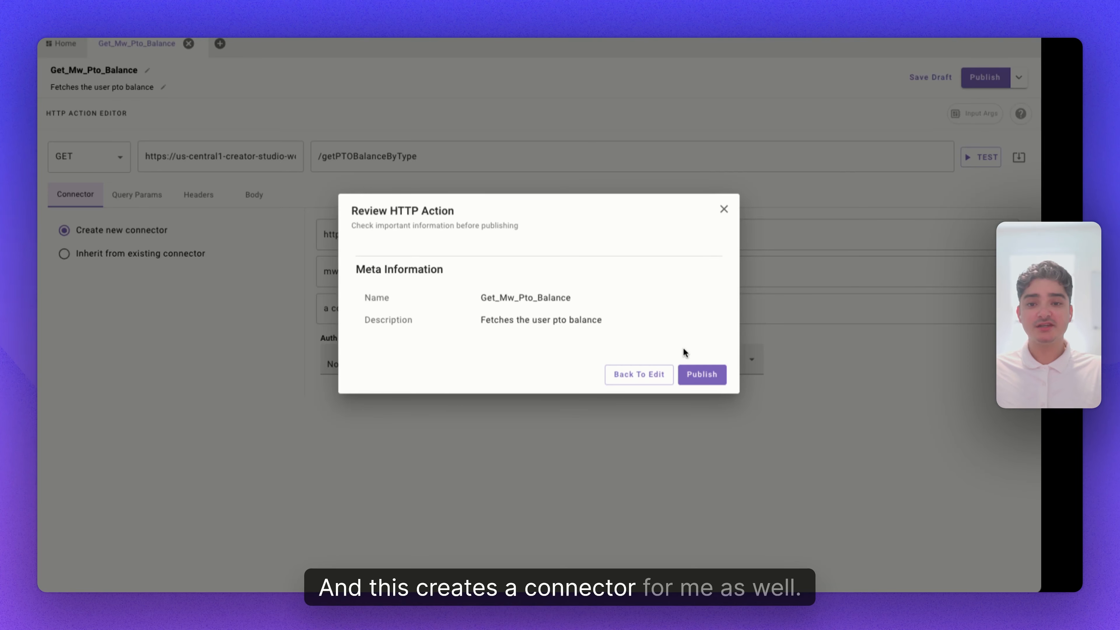
click(700, 374)
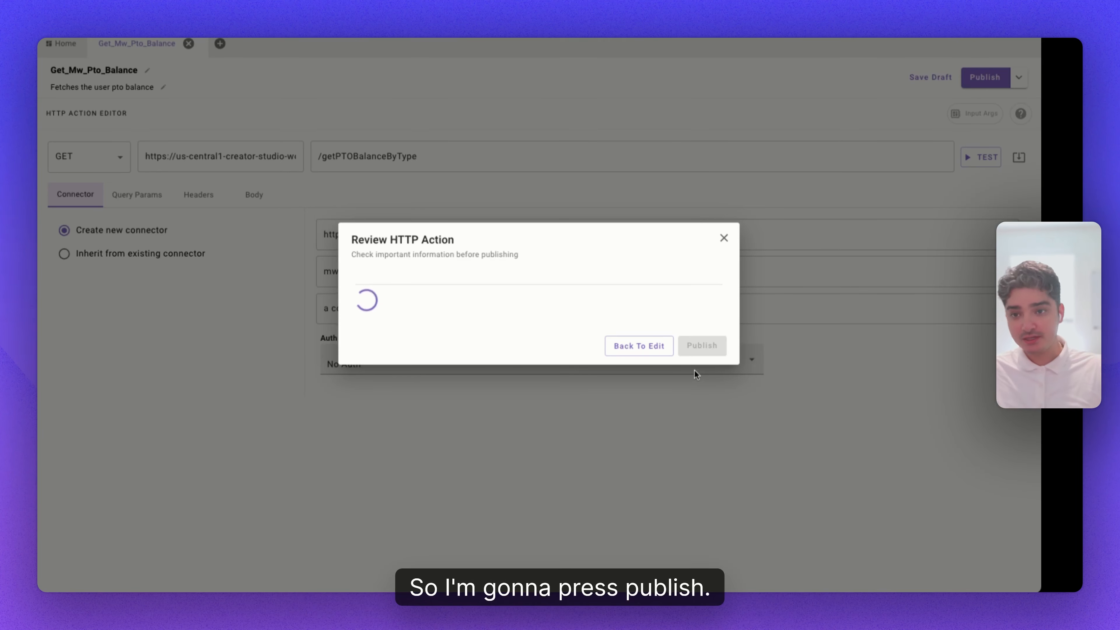
click(707, 342)
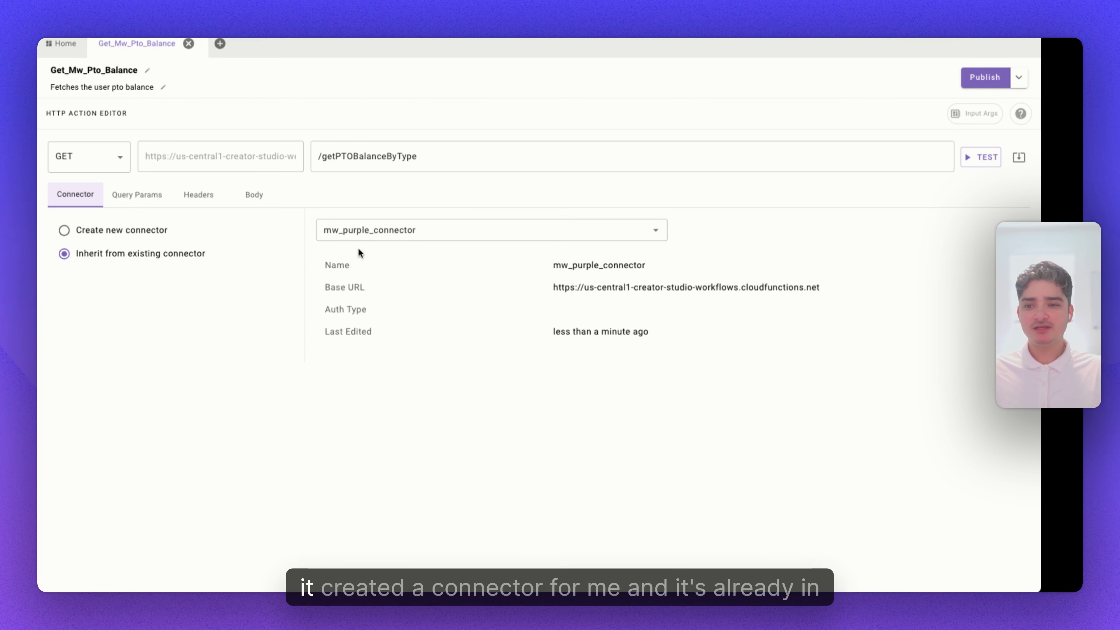
click(476, 226)
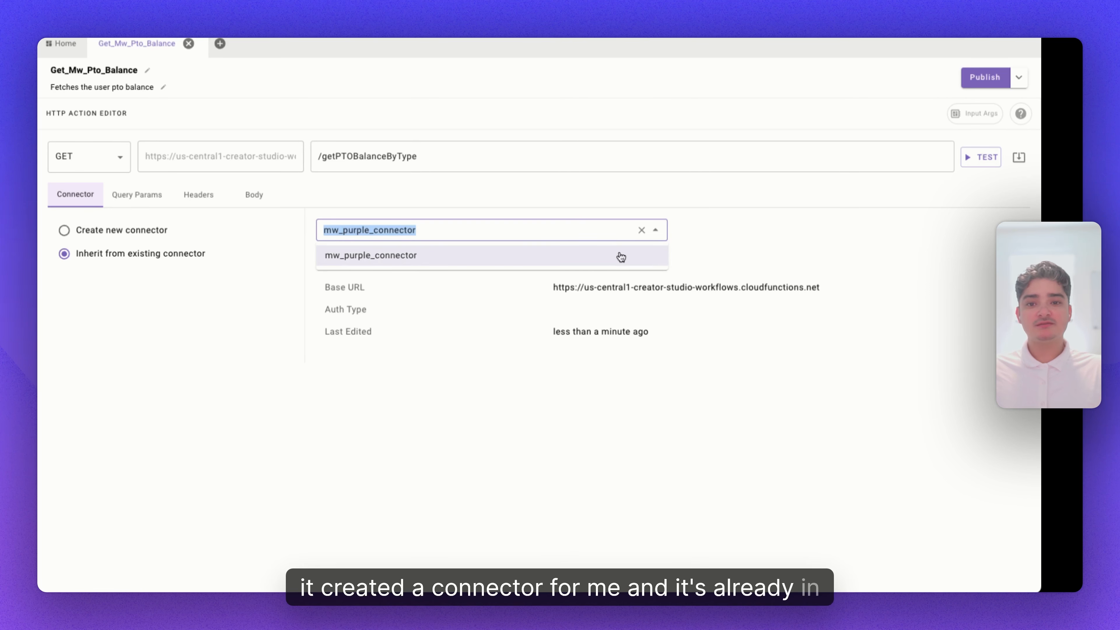
Create a new HTTP action in a new tab and set it to inherit the existing mw_purple_connector.
click(220, 44)
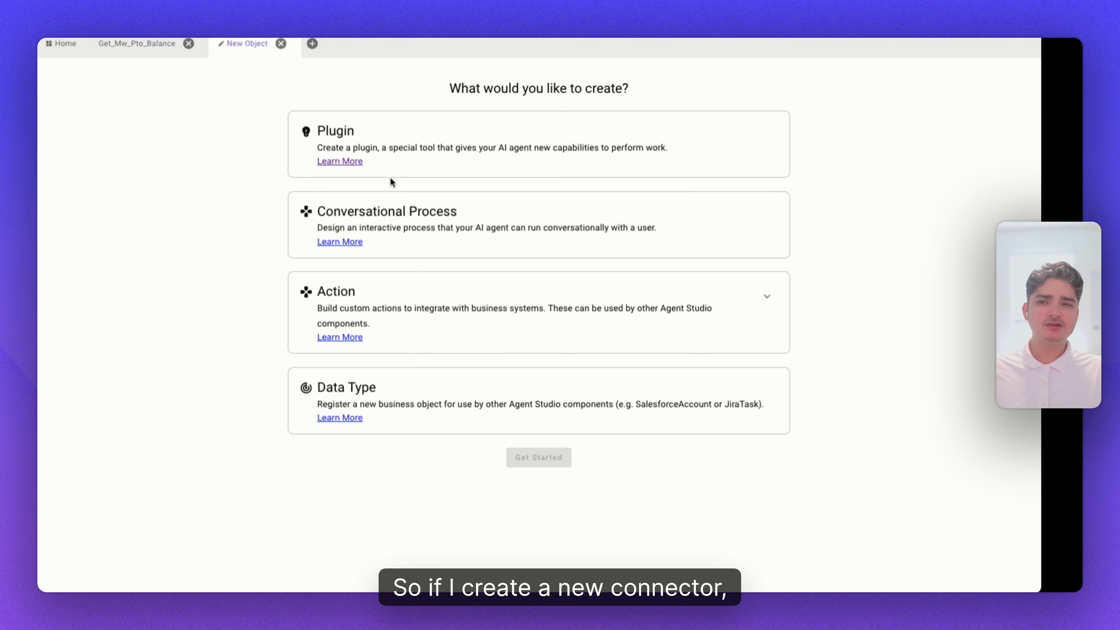
click(765, 298)
click(358, 381)
click(553, 555)
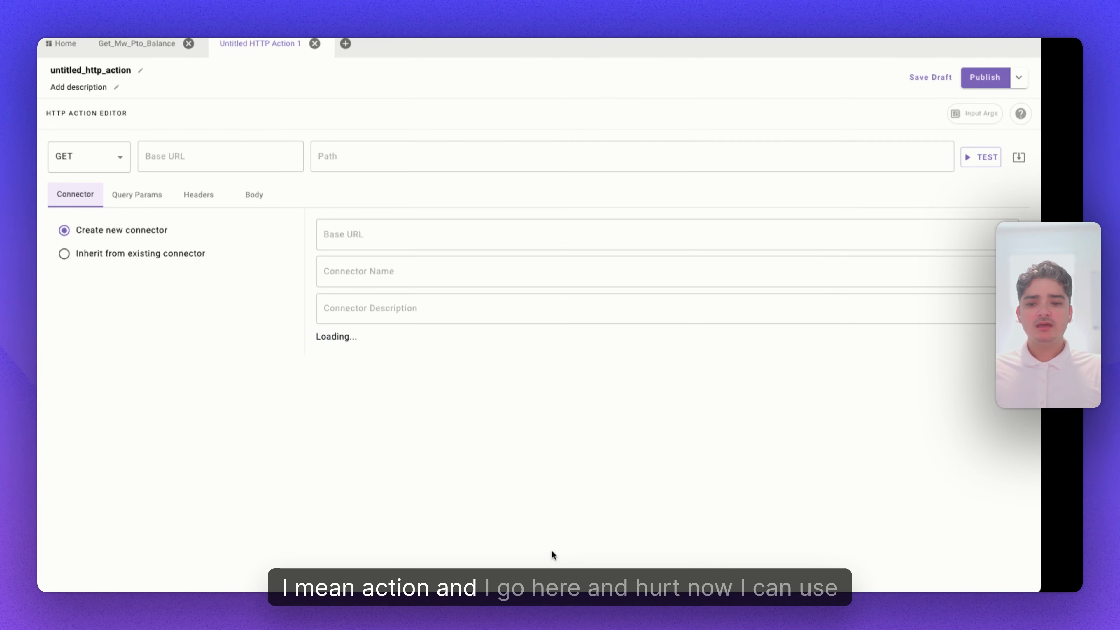
click(77, 254)
click(380, 230)
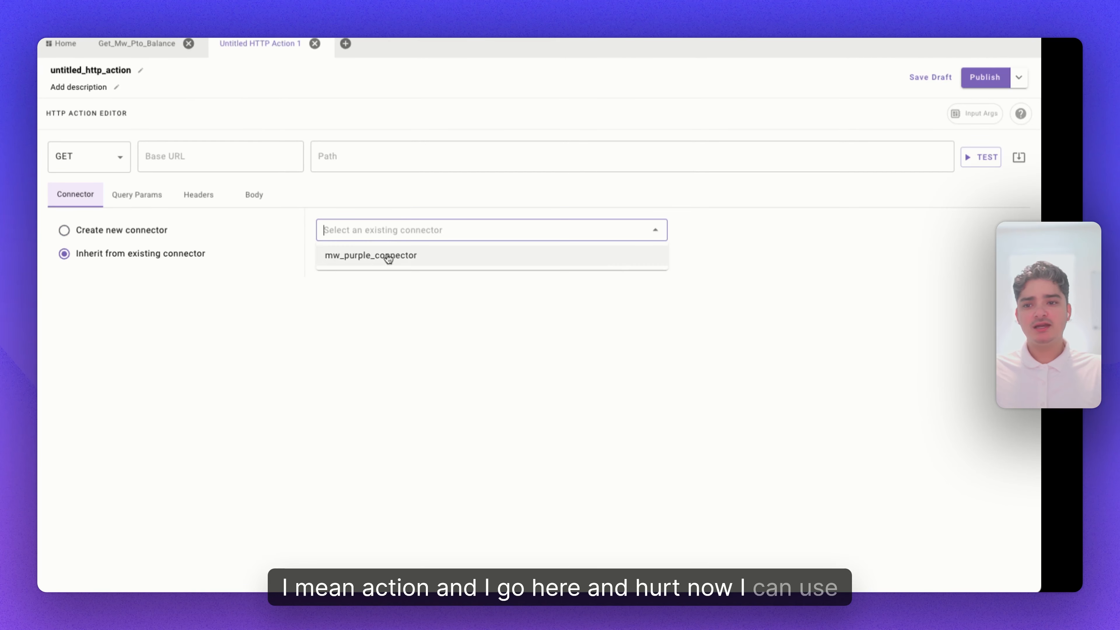
click(388, 258)
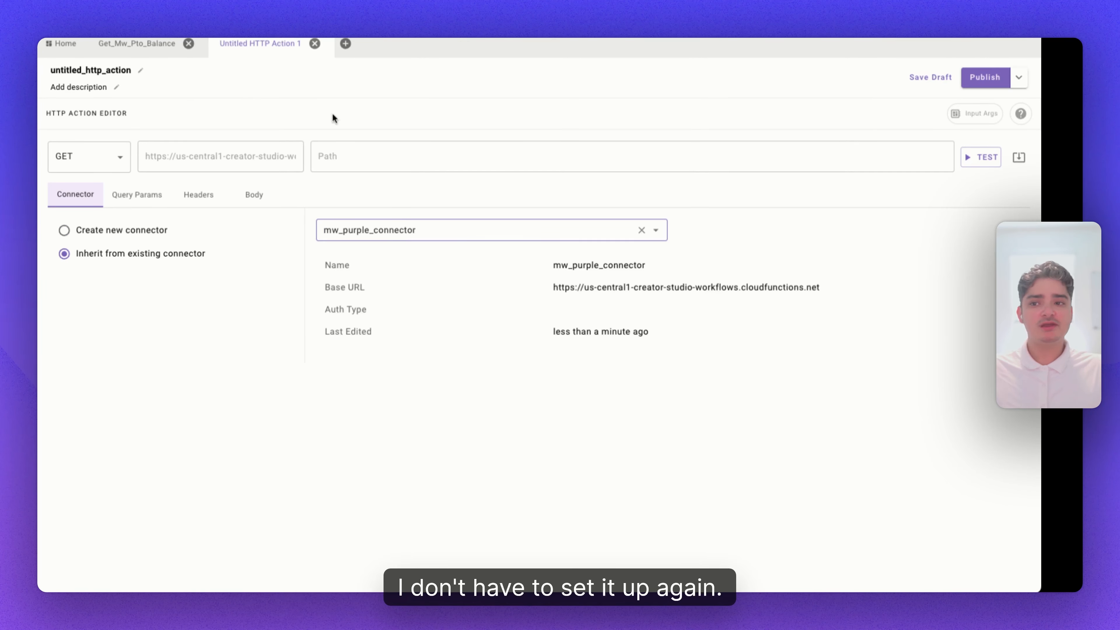